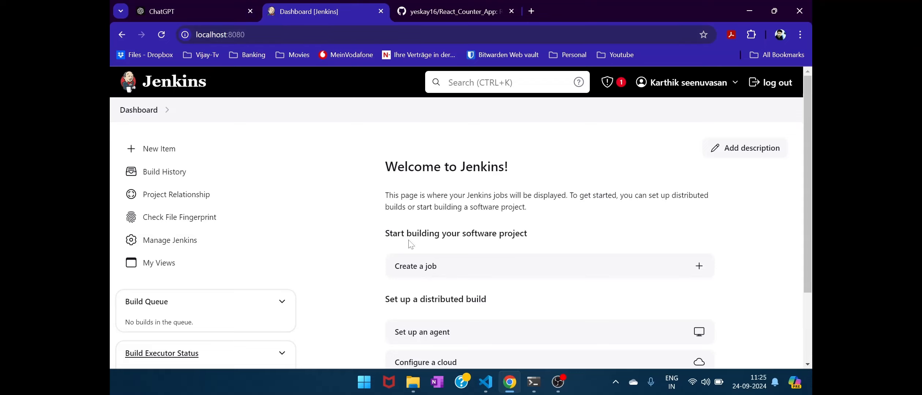
# Step: Start a new Jenkins item and name it my_first_ci_pipeline
pyautogui.scroll(-3, 319, 285)
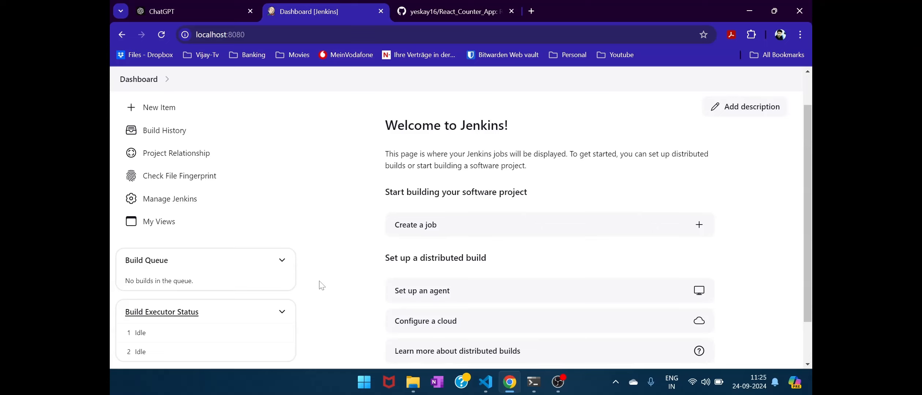
pyautogui.scroll(3, 319, 285)
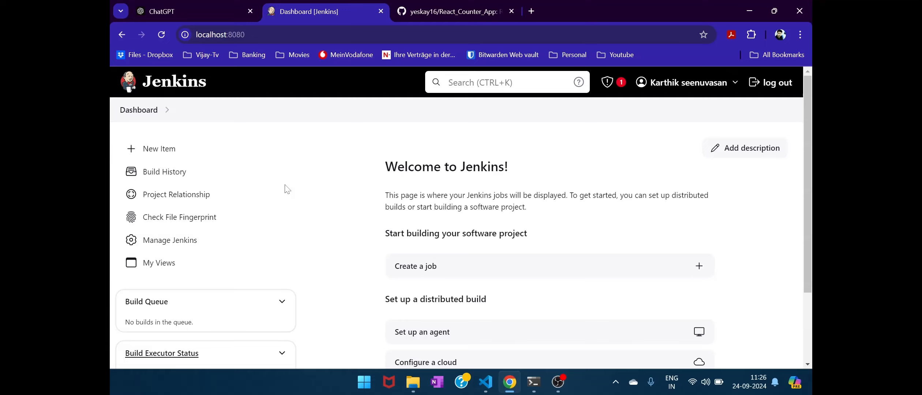
pyautogui.click(159, 158)
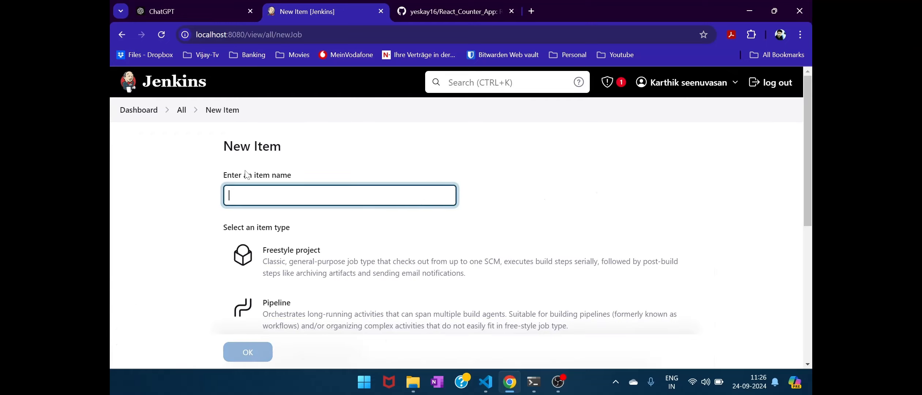
pyautogui.click(265, 203)
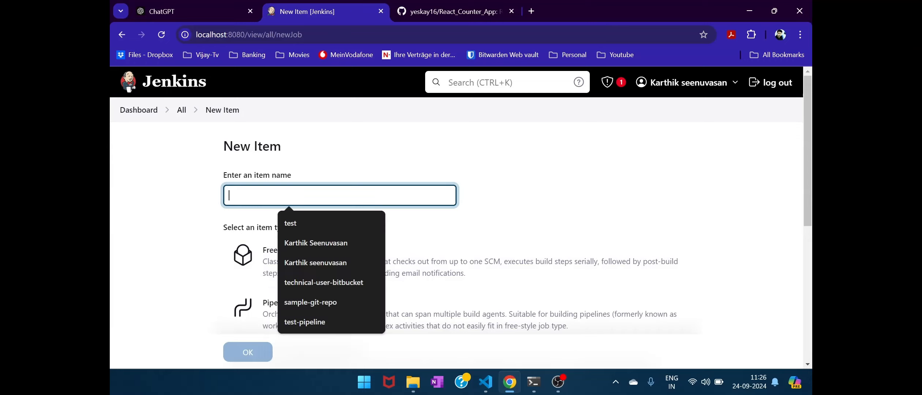
pyautogui.write('my_first_ci_pipeline')
pyautogui.click(350, 228)
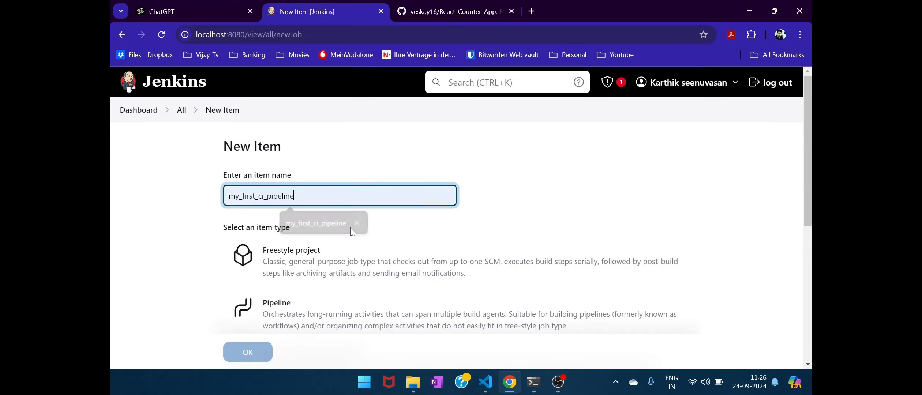
# Step: Choose Multibranch Pipeline as the item type and create the item
pyautogui.scroll(-4, 352, 232)
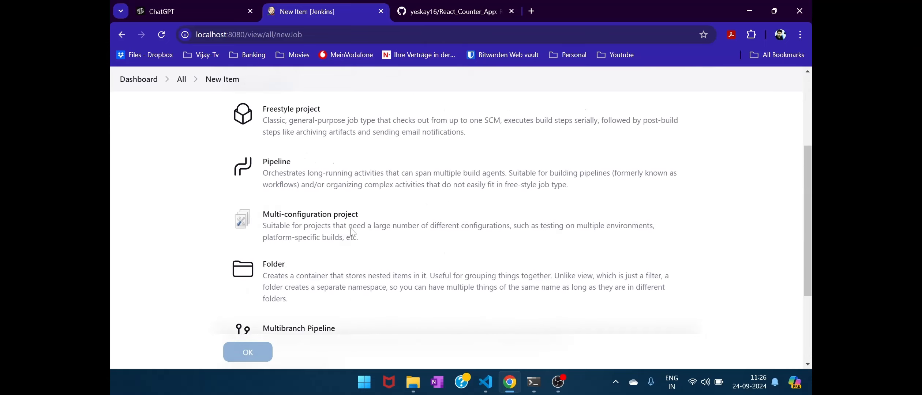
pyautogui.scroll(2, 350, 233)
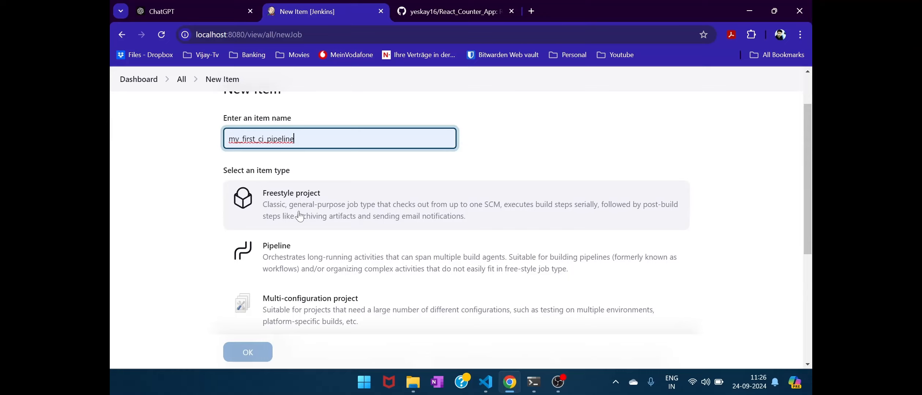
pyautogui.scroll(-1, 299, 216)
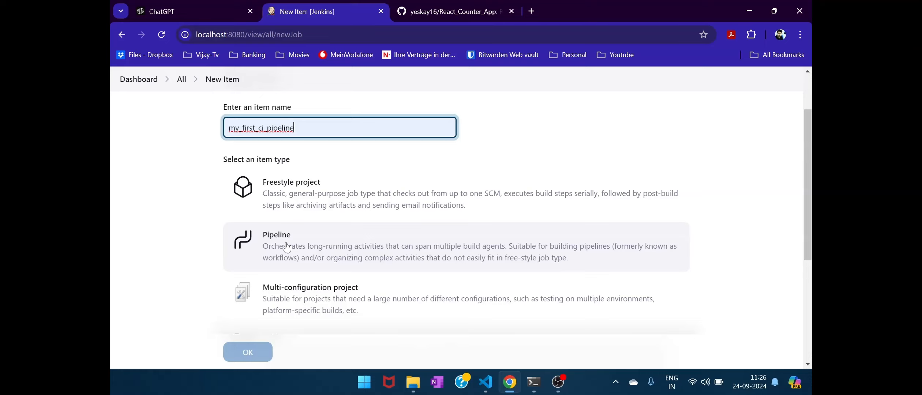
pyautogui.scroll(-4, 414, 262)
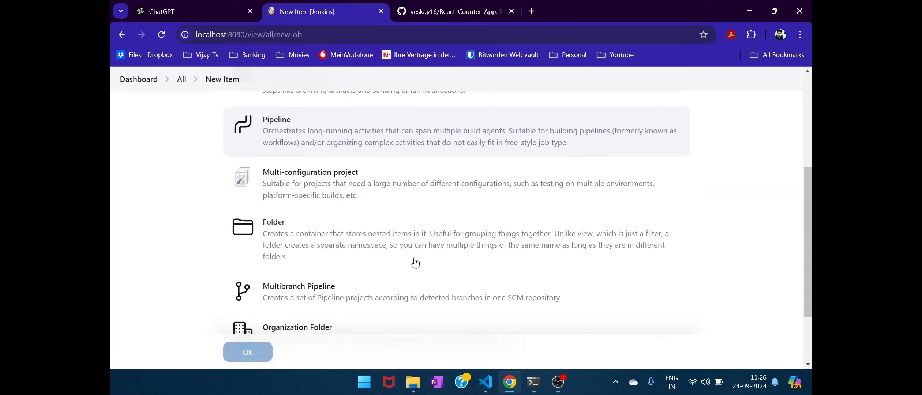
pyautogui.click(327, 260)
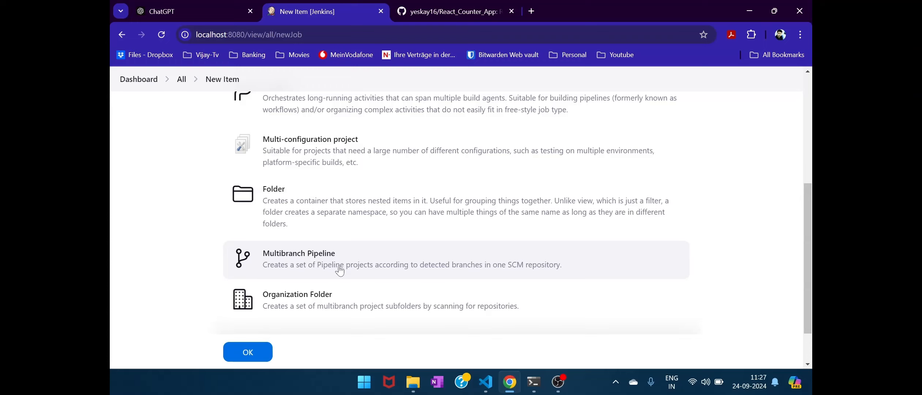
pyautogui.scroll(10, 339, 271)
pyautogui.scroll(-12, 340, 269)
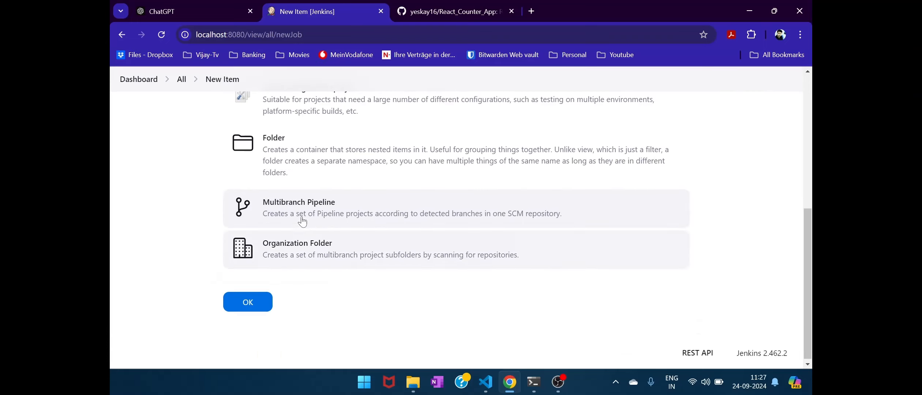
pyautogui.scroll(3, 302, 219)
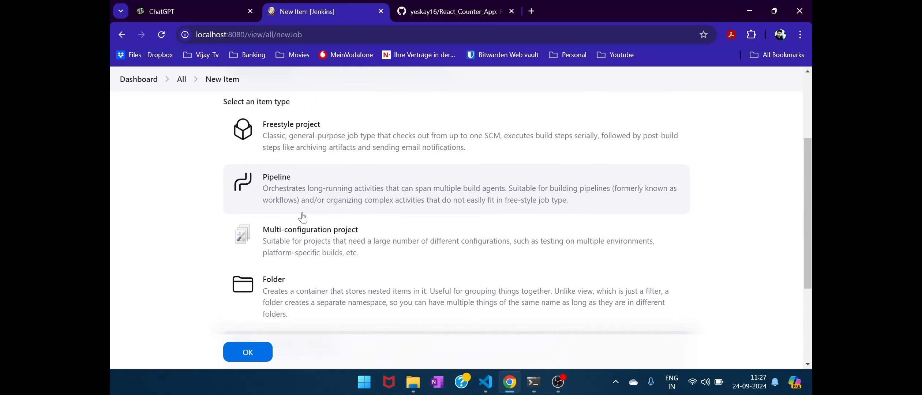
pyautogui.scroll(-1, 303, 220)
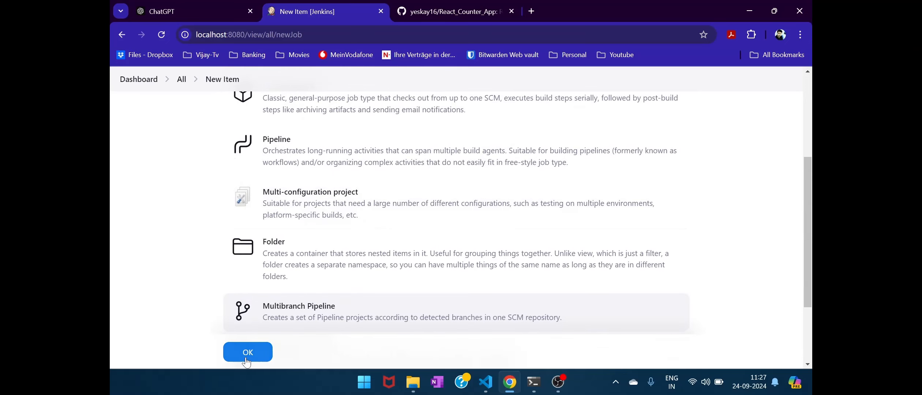
pyautogui.click(246, 359)
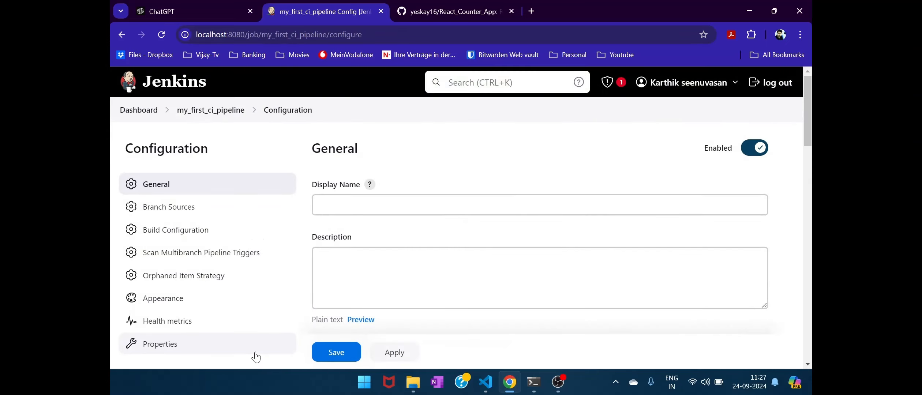
# Step: Set the pipeline's display name to my_first_ci_pipeline in the general configuration
pyautogui.scroll(-1, 461, 153)
pyautogui.click(537, 175)
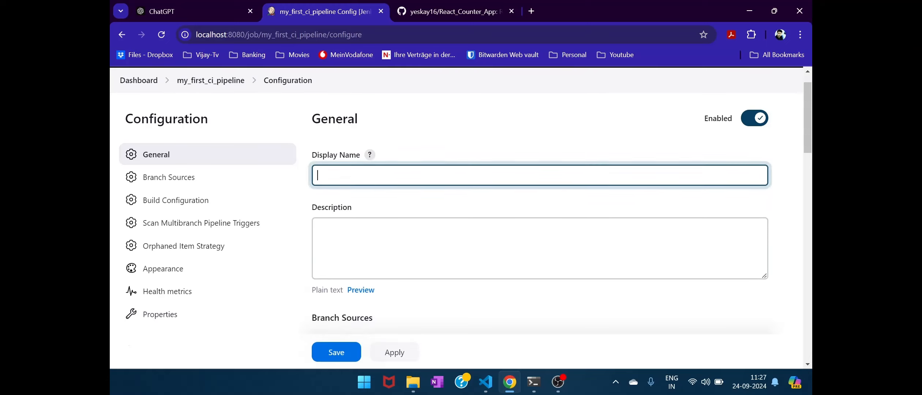
pyautogui.write('my_')
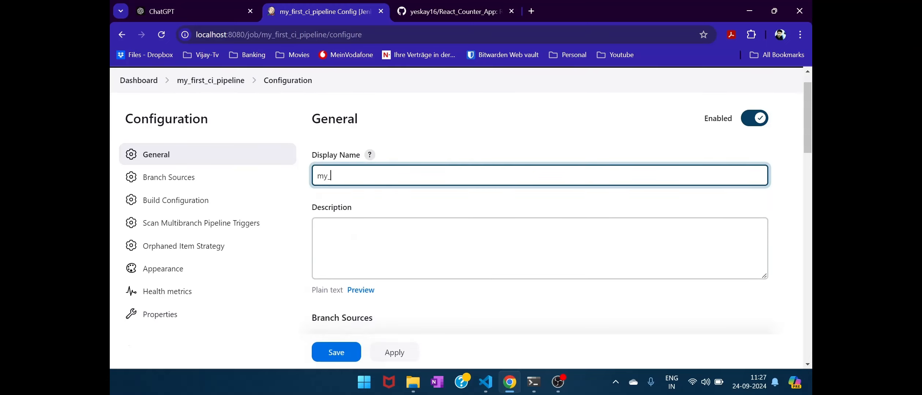
pyautogui.write('first_ci_pipeline')
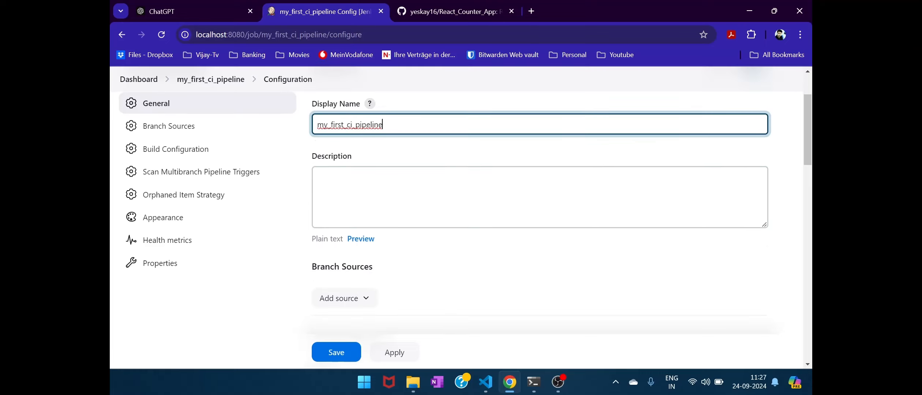
# Step: View the React_Counter_App repository on GitHub, return to the Jenkins configuration and copy the display name into the description
pyautogui.scroll(-2, 461, 198)
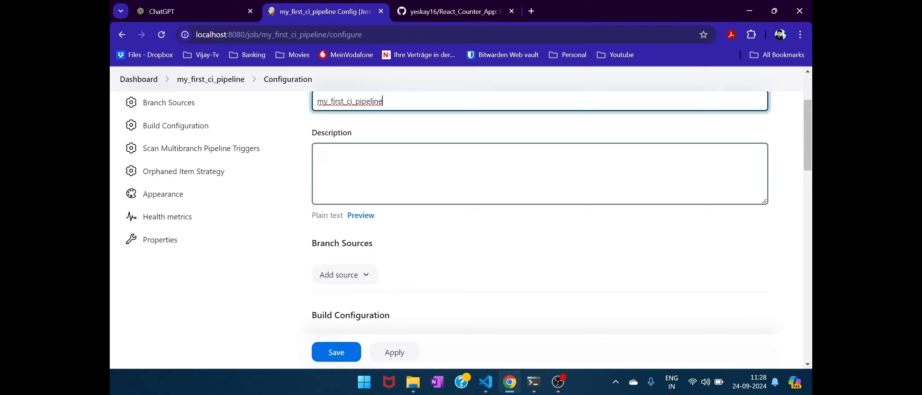
pyautogui.click(443, 15)
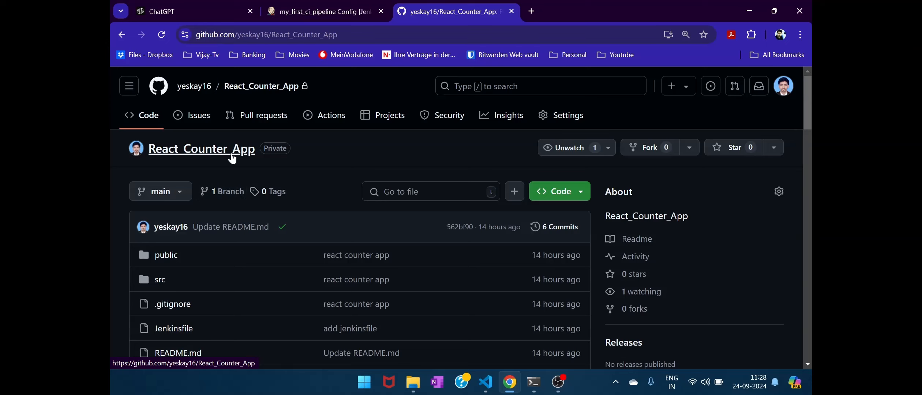
pyautogui.click(305, 11)
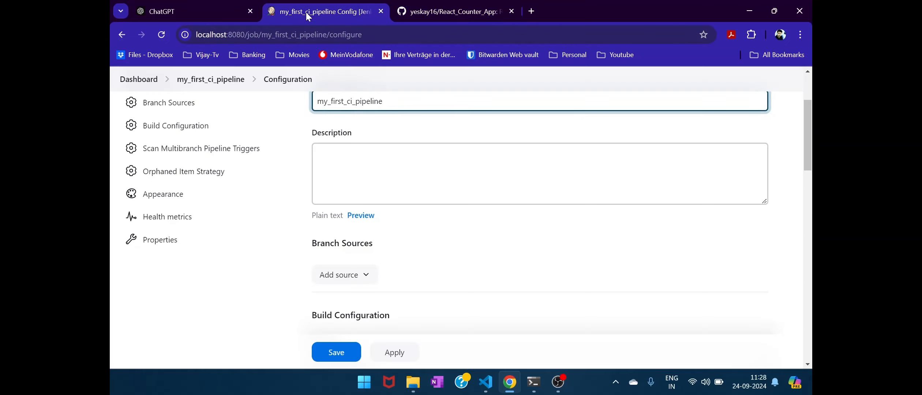
pyautogui.click(410, 165)
pyautogui.moveTo(403, 102); pyautogui.dragTo(306, 99)
pyautogui.hotkey('ctrl', 'c')
pyautogui.press('Tab')
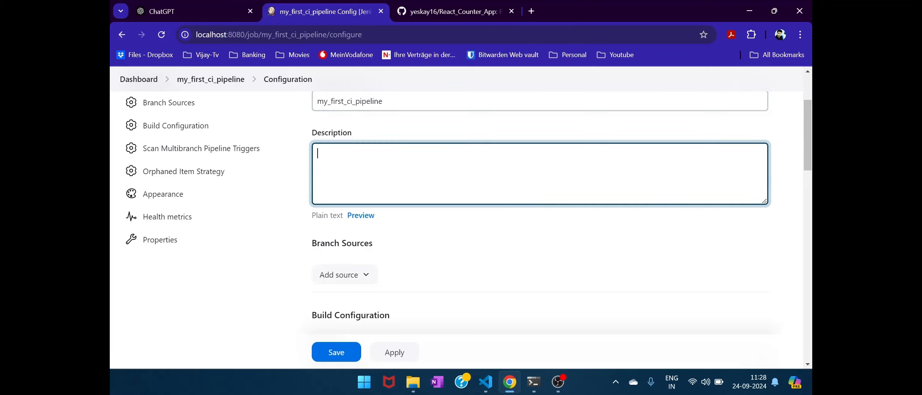
pyautogui.hotkey('ctrl', 'v')
# Step: Add a GitHub branch source to the pipeline configuration
pyautogui.scroll(-2, 309, 103)
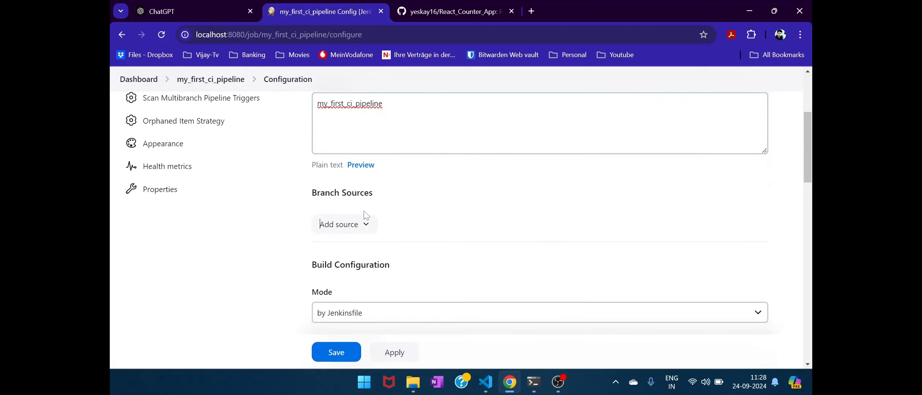
pyautogui.click(364, 230)
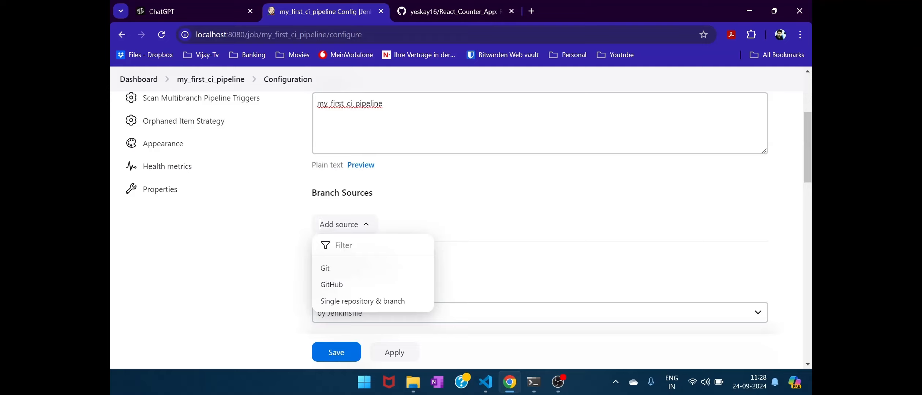
pyautogui.click(333, 284)
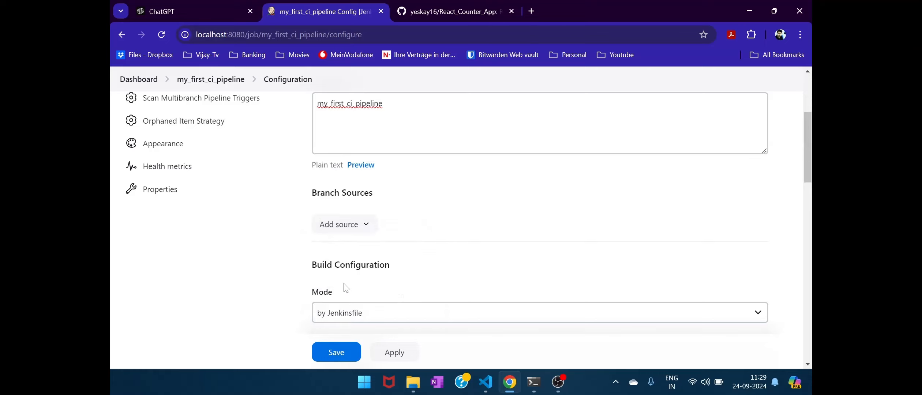
pyautogui.scroll(-1, 476, 188)
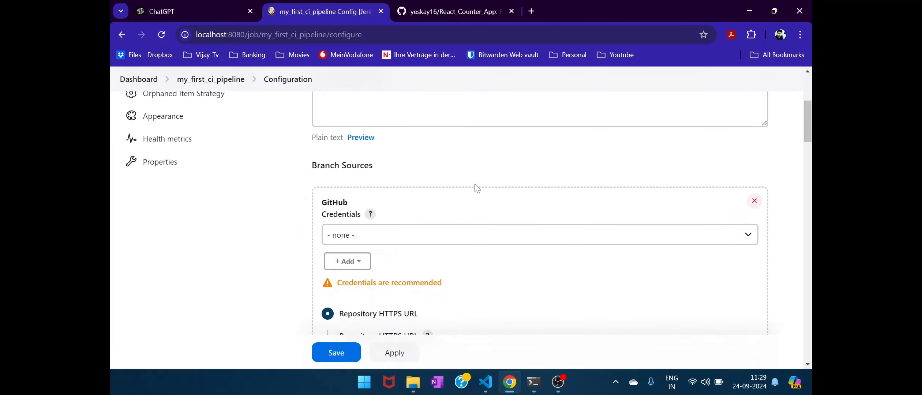
# Step: Copy the React_Counter_App HTTPS clone URL from GitHub and paste it as the branch source's Repository HTTPS URL in Jenkins
pyautogui.scroll(-2, 534, 212)
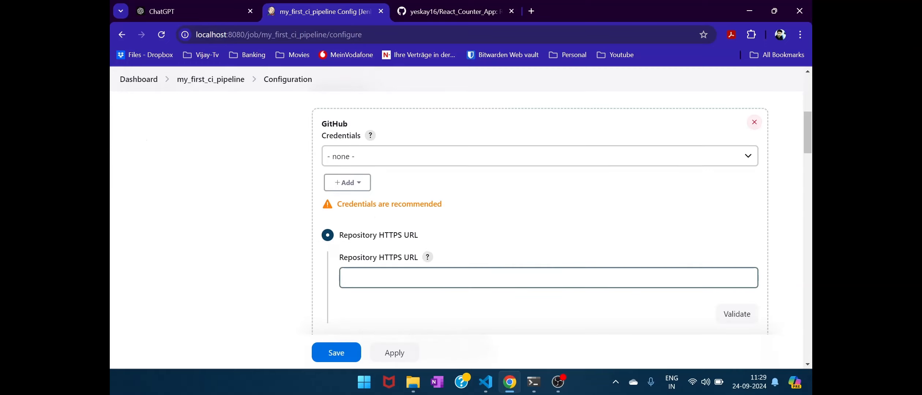
pyautogui.click(395, 273)
pyautogui.click(474, 3)
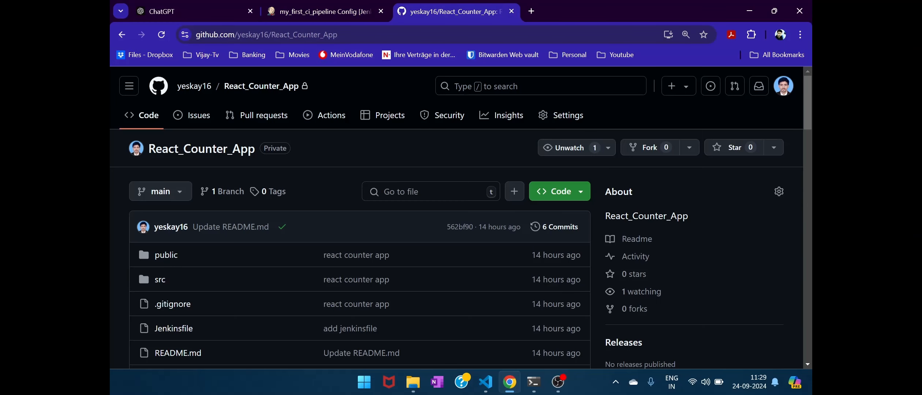
pyautogui.click(559, 191)
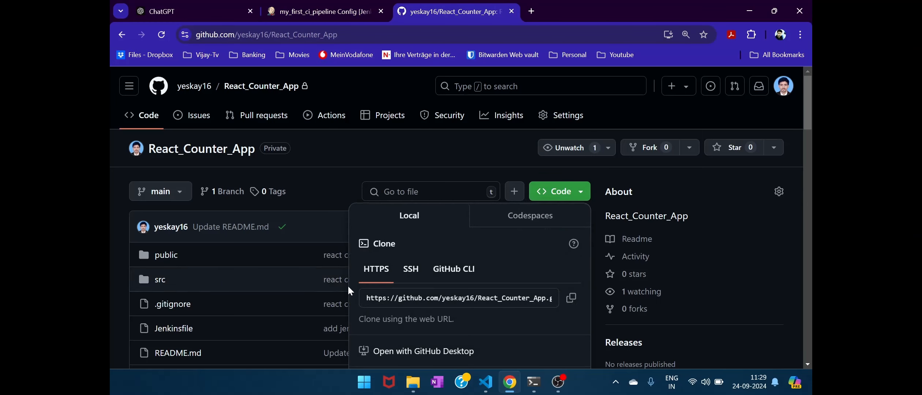
pyautogui.click(571, 297)
pyautogui.click(329, 5)
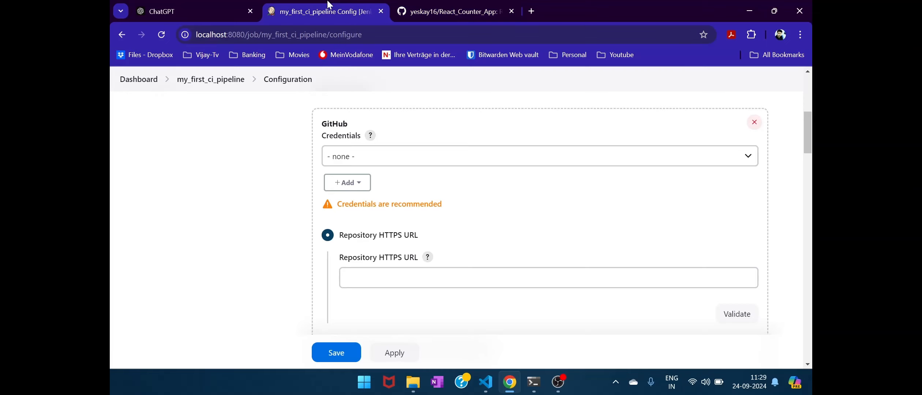
pyautogui.click(374, 278)
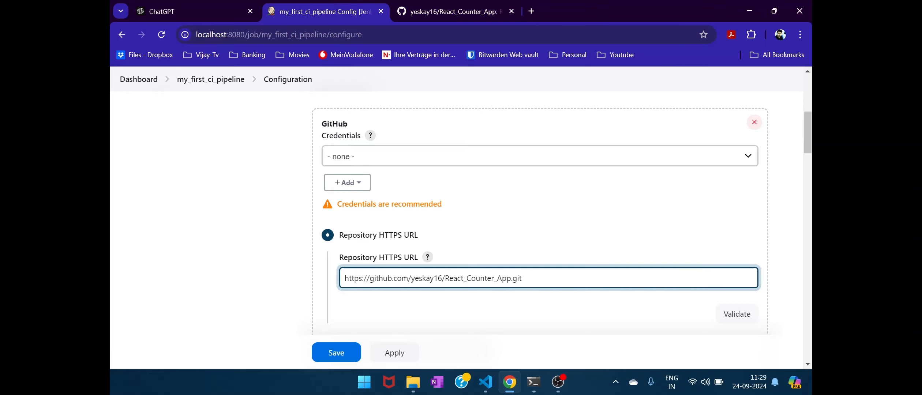
# Step: Validate the branch source's repository URL and examine the details of the validation result
pyautogui.scroll(-2, 172, 278)
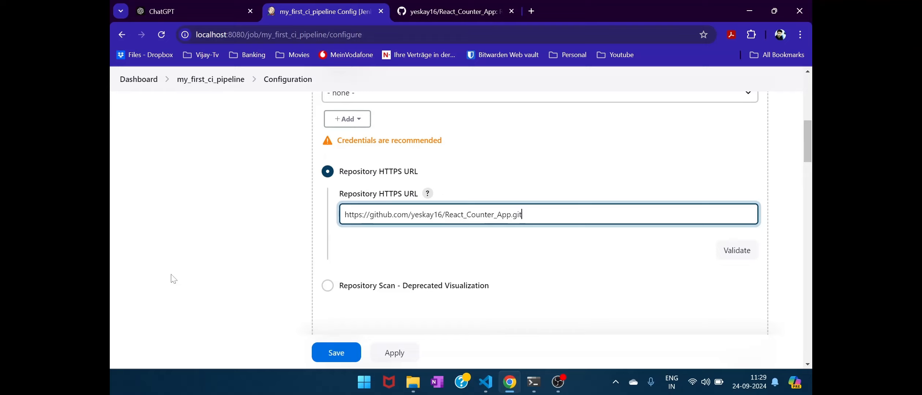
pyautogui.click(735, 254)
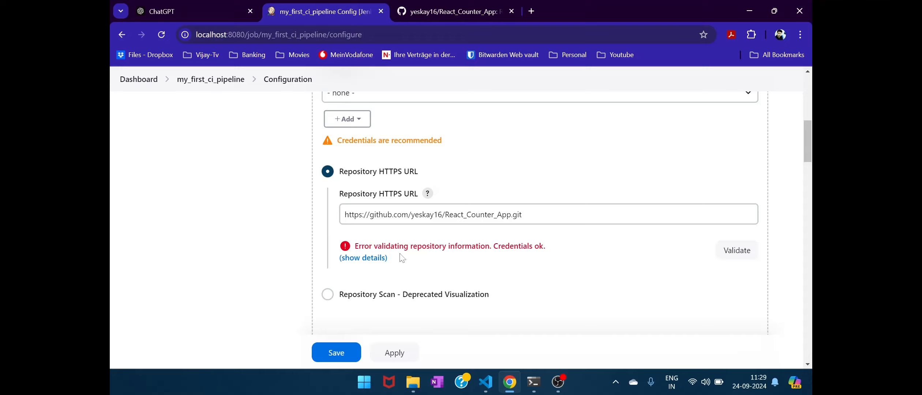
pyautogui.click(365, 261)
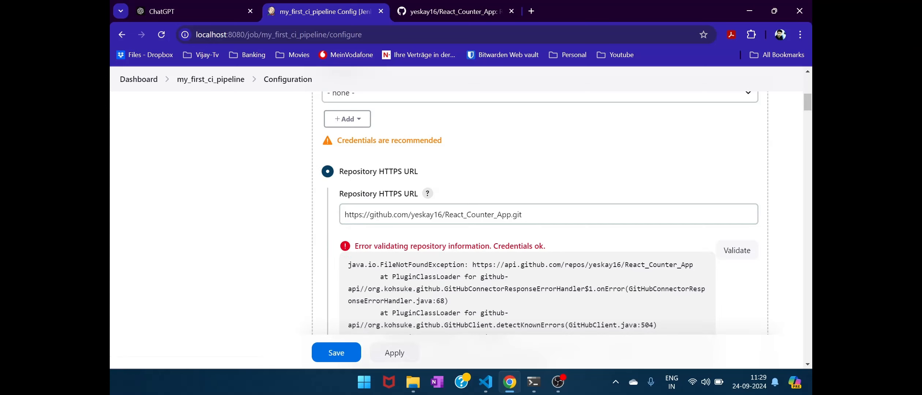
pyautogui.scroll(-4, 527, 212)
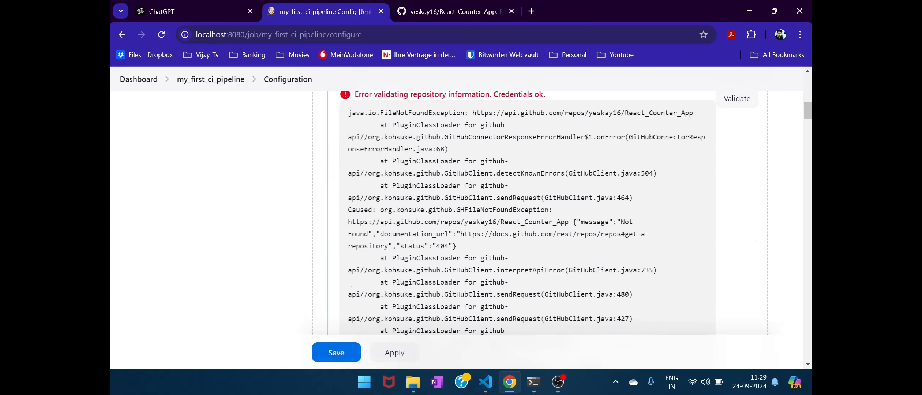
pyautogui.scroll(-1, 527, 212)
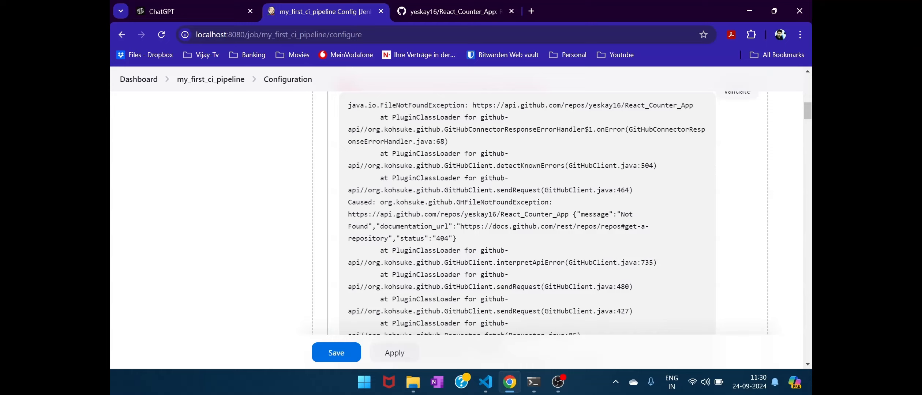
# Step: Select the jenkins-github-creds credentials for the GitHub branch source and validate the repository URL again
pyautogui.scroll(1, 526, 212)
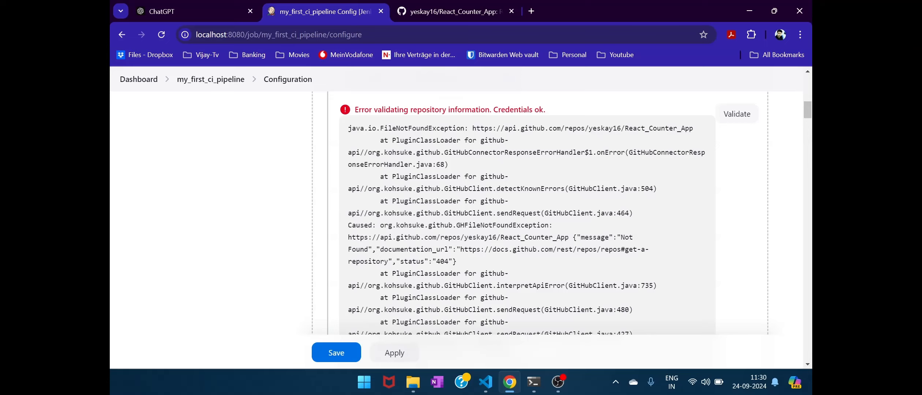
pyautogui.scroll(5, 368, 179)
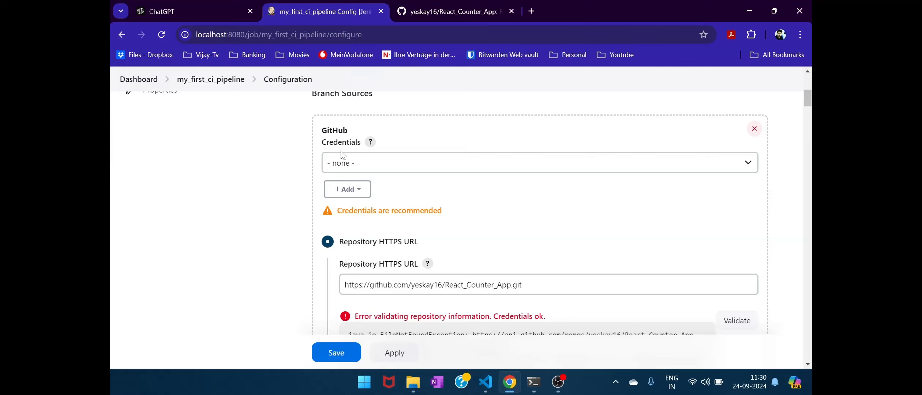
pyautogui.click(600, 170)
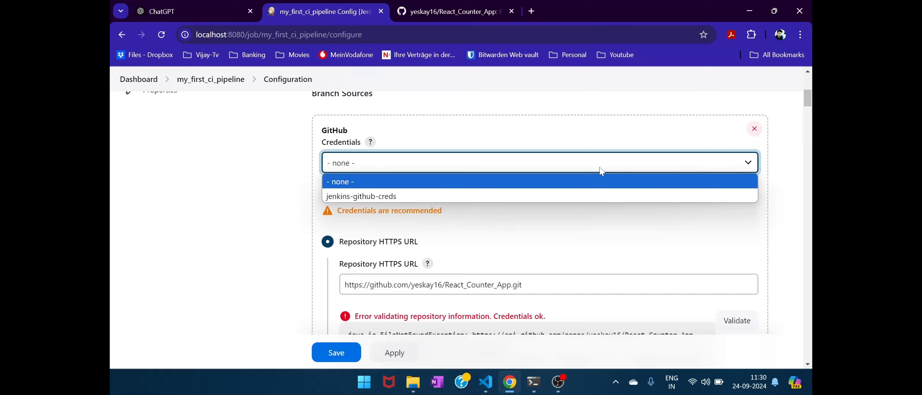
pyautogui.click(469, 197)
pyautogui.scroll(-1, 593, 226)
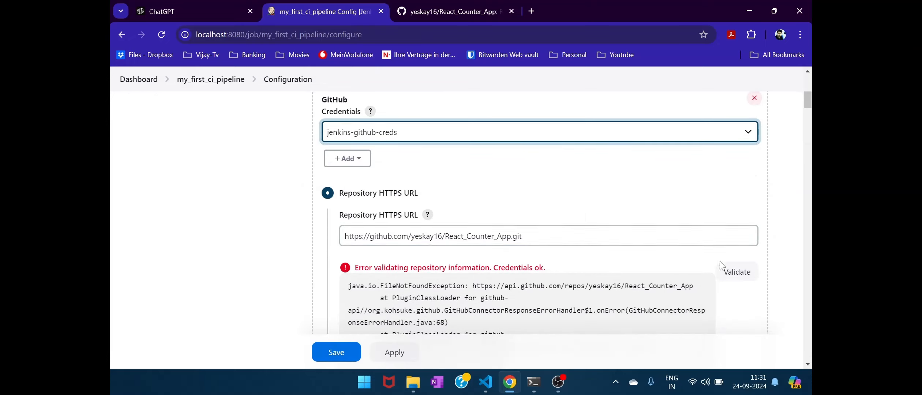
pyautogui.click(730, 273)
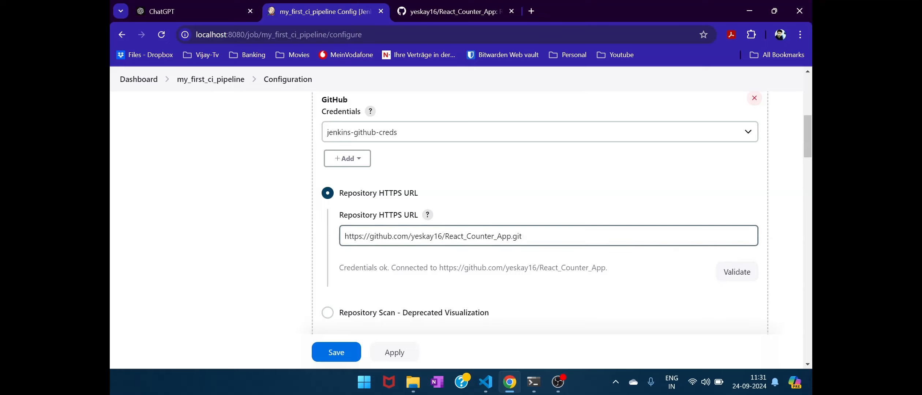
pyautogui.scroll(1, 457, 169)
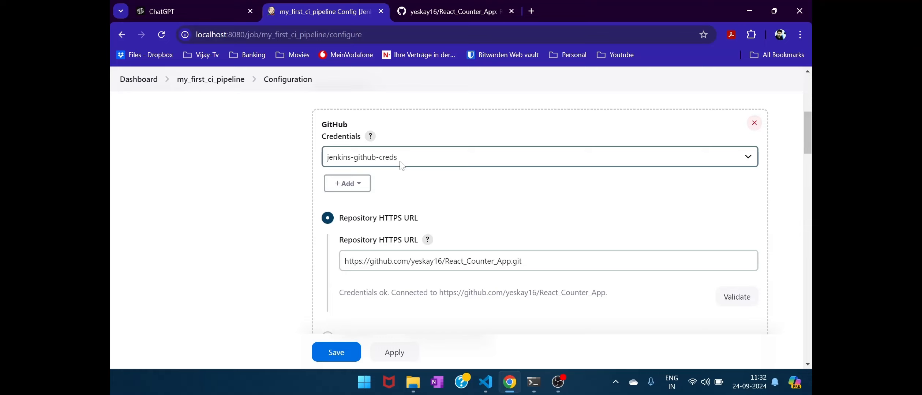
# Step: Set the Discover branches strategy of the GitHub branch source to All branches
pyautogui.scroll(-1, 415, 173)
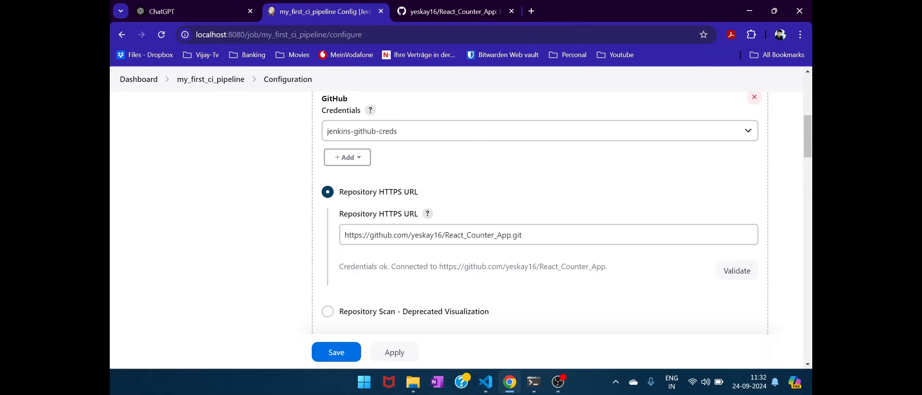
pyautogui.scroll(-5, 505, 268)
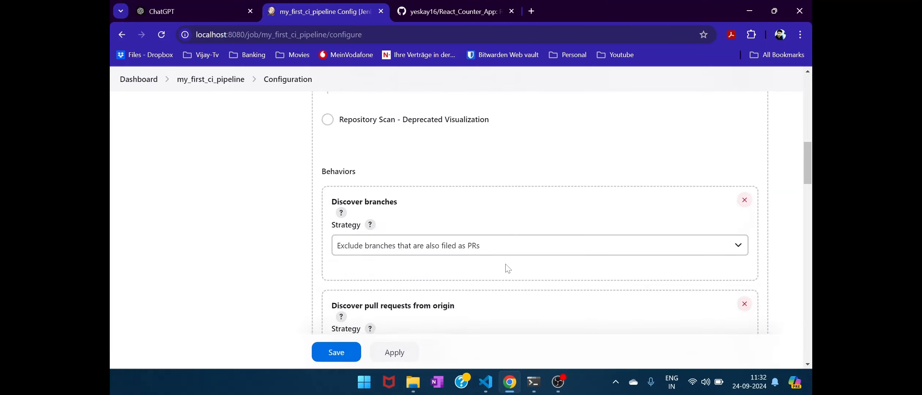
pyautogui.scroll(-1, 443, 164)
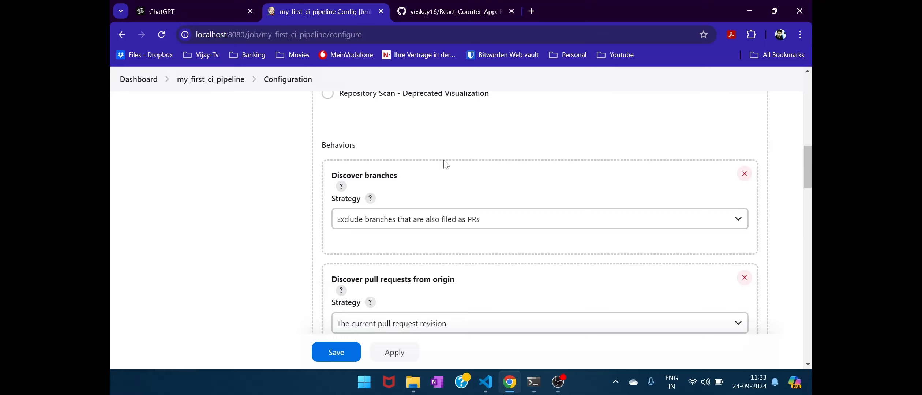
pyautogui.scroll(-1, 445, 164)
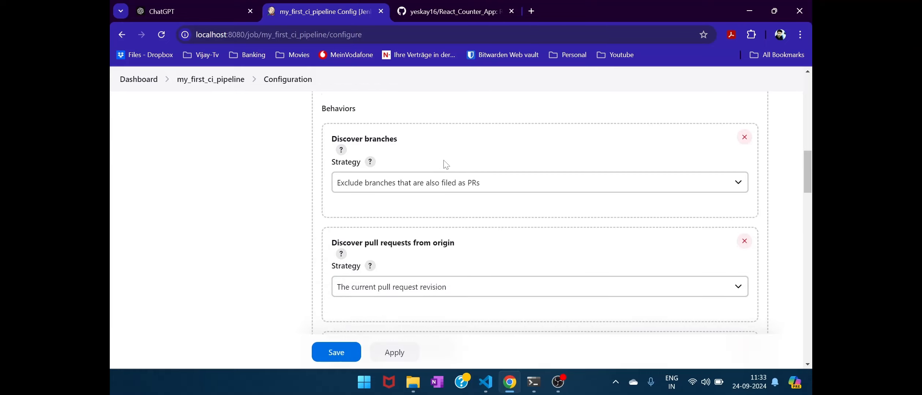
pyautogui.scroll(1, 446, 165)
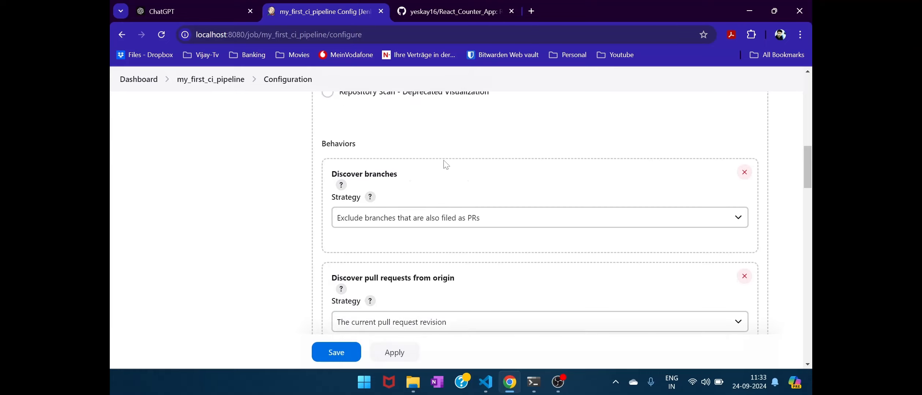
pyautogui.scroll(-1, 445, 164)
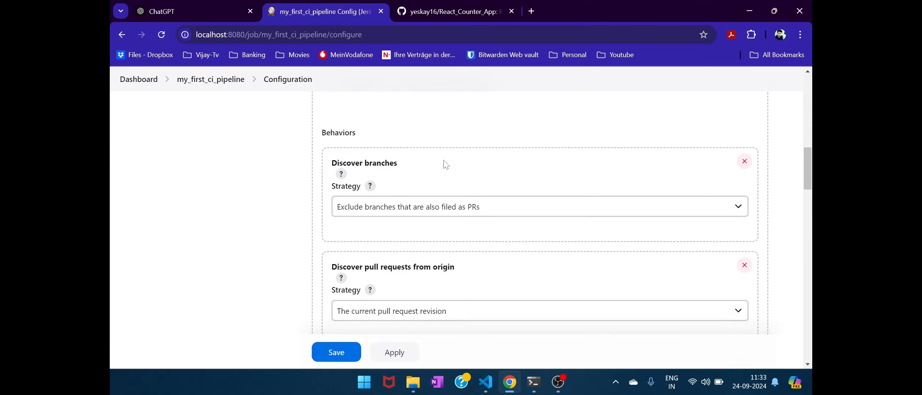
pyautogui.click(517, 214)
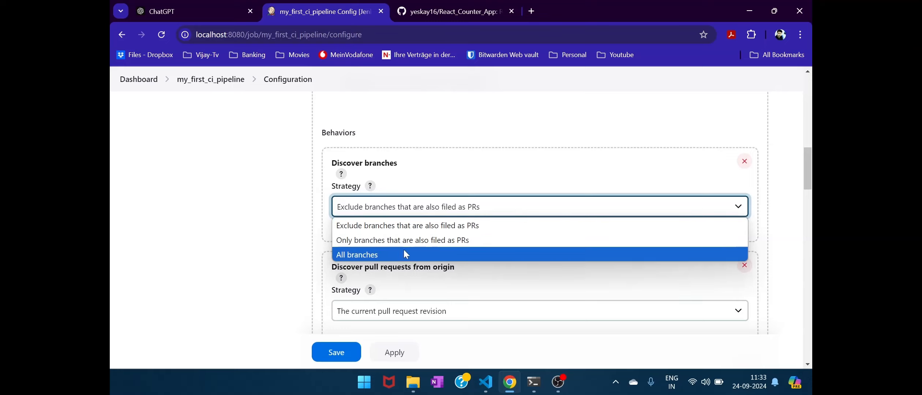
pyautogui.click(391, 256)
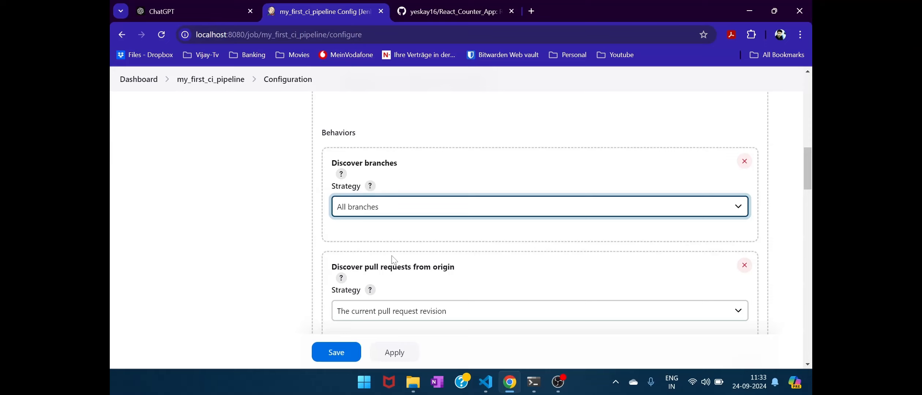
# Step: Review the pull request discovery behaviors, the property strategy and the modes offered for the build configuration
pyautogui.scroll(-2, 392, 260)
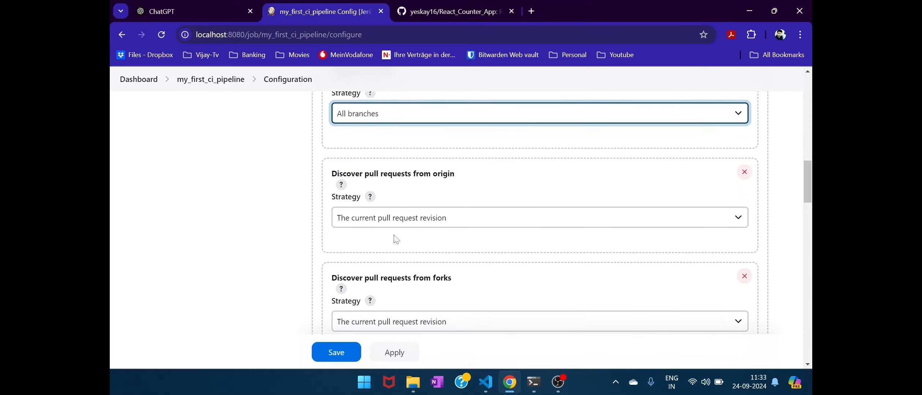
pyautogui.scroll(-2, 396, 240)
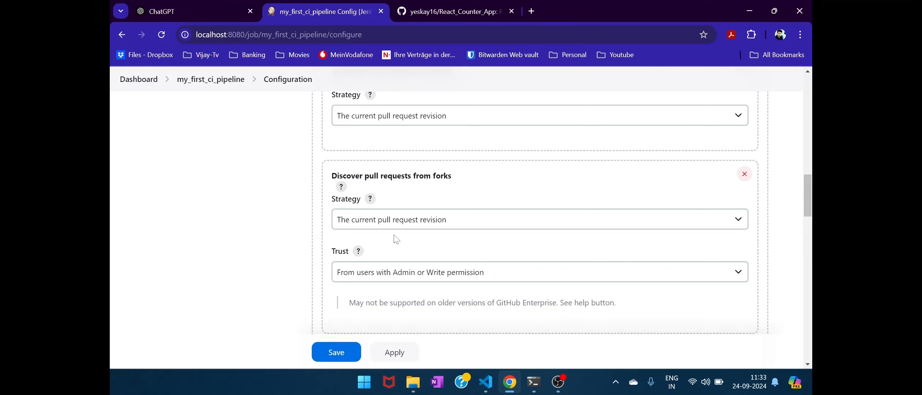
pyautogui.scroll(4, 396, 240)
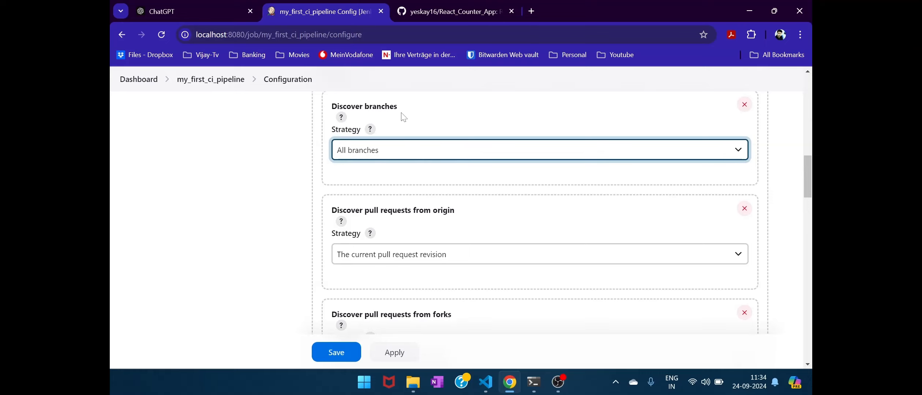
pyautogui.scroll(-7, 404, 117)
pyautogui.scroll(-3, 403, 117)
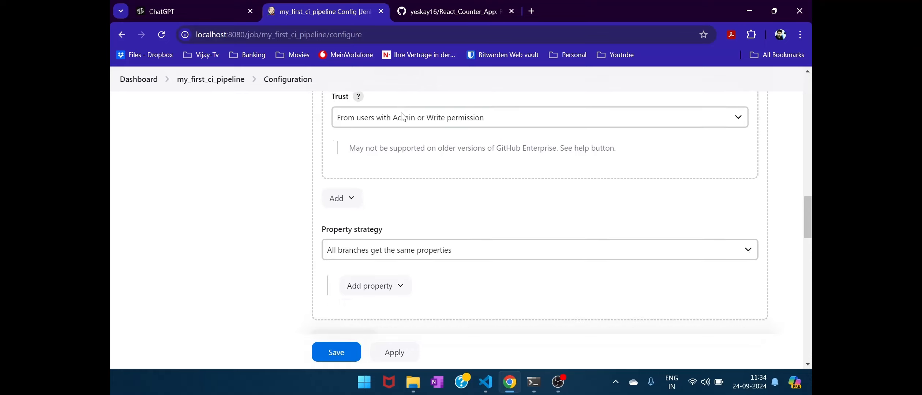
pyautogui.scroll(-2, 403, 117)
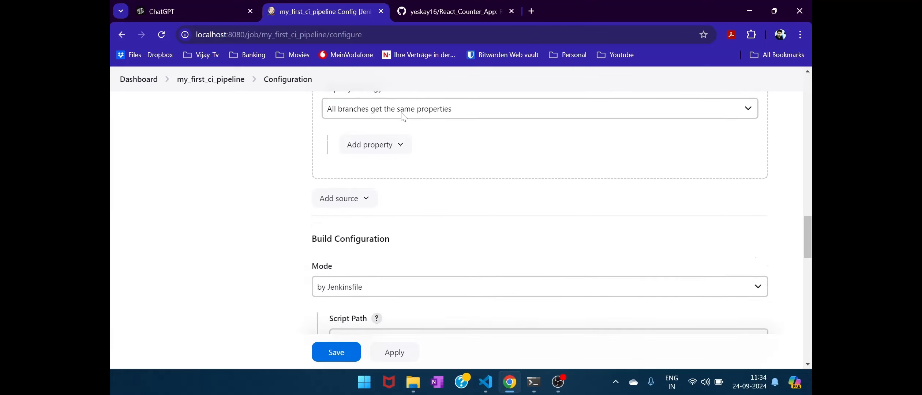
pyautogui.scroll(-1, 402, 117)
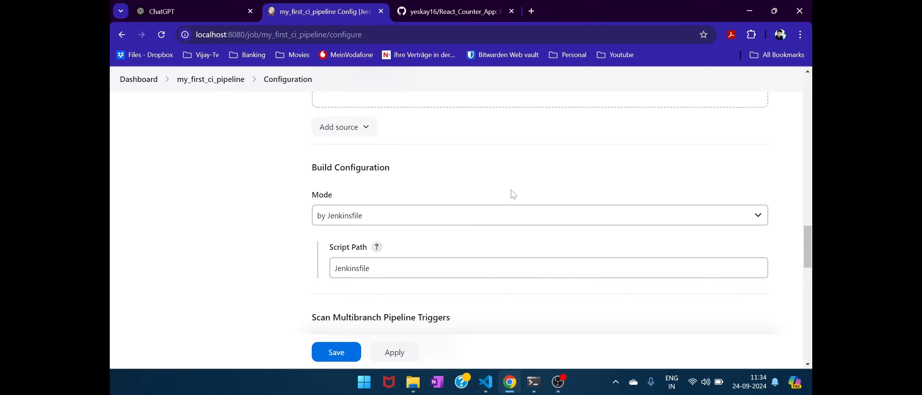
pyautogui.click(501, 218)
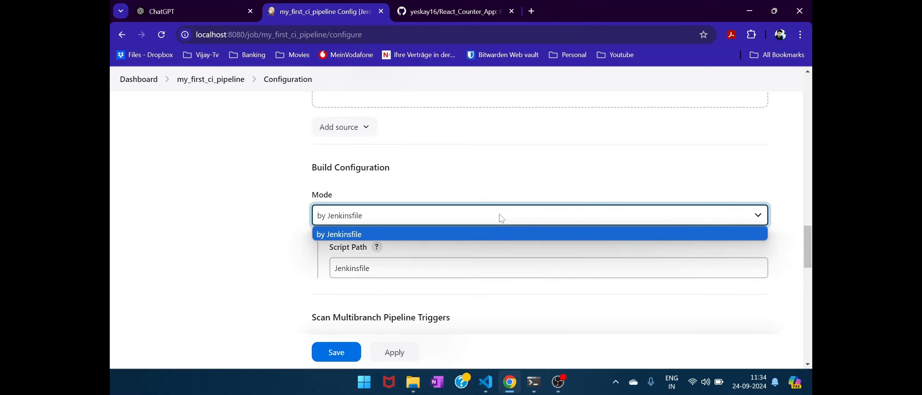
pyautogui.click(442, 183)
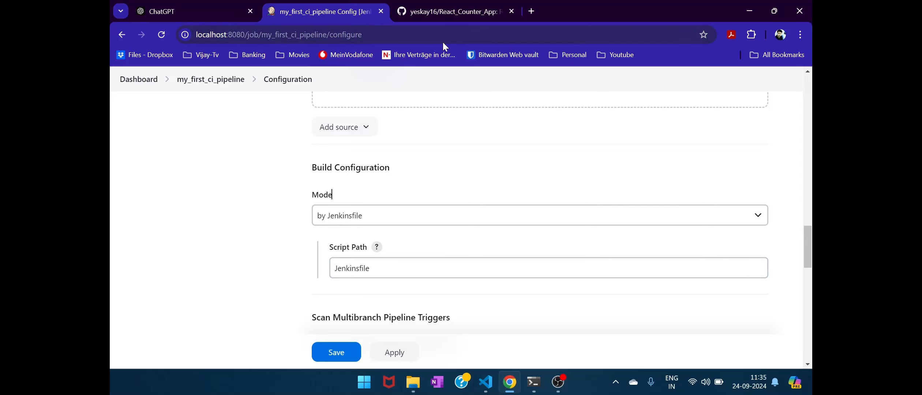
# Step: Open the Jenkinsfile in the React_Counter_App repository on GitHub, read its pipeline script and check its location in the file list
pyautogui.click(453, 12)
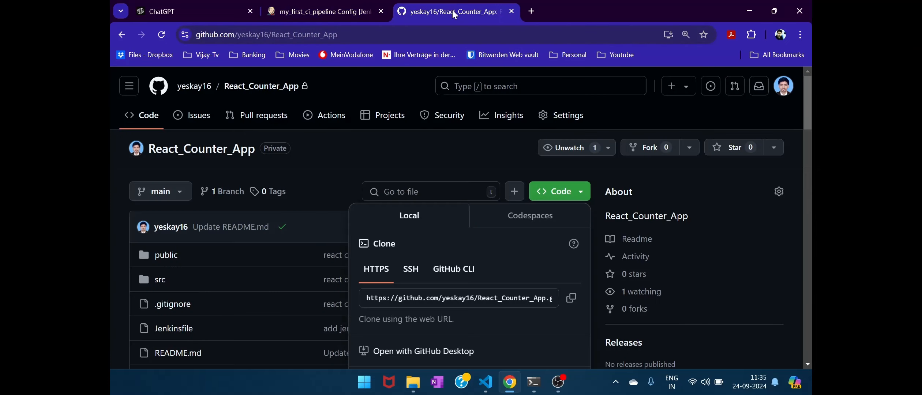
pyautogui.click(366, 163)
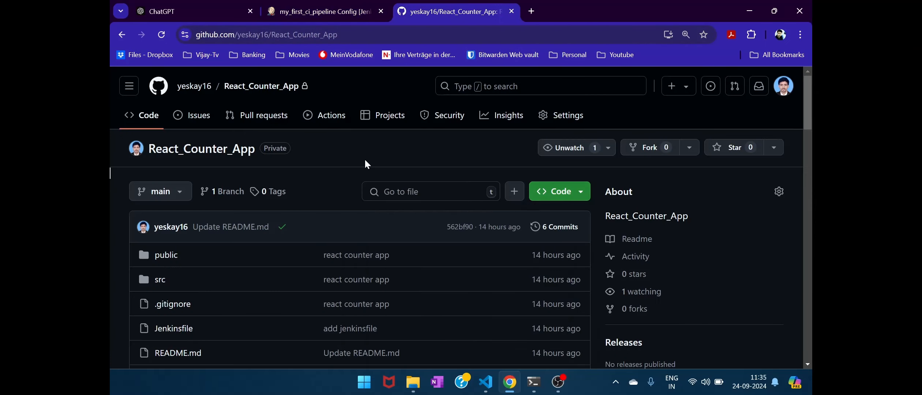
pyautogui.click(178, 331)
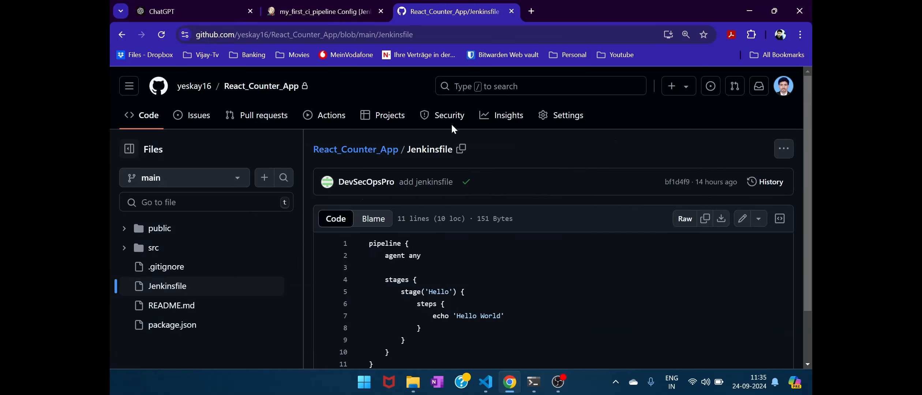
pyautogui.scroll(-1, 453, 126)
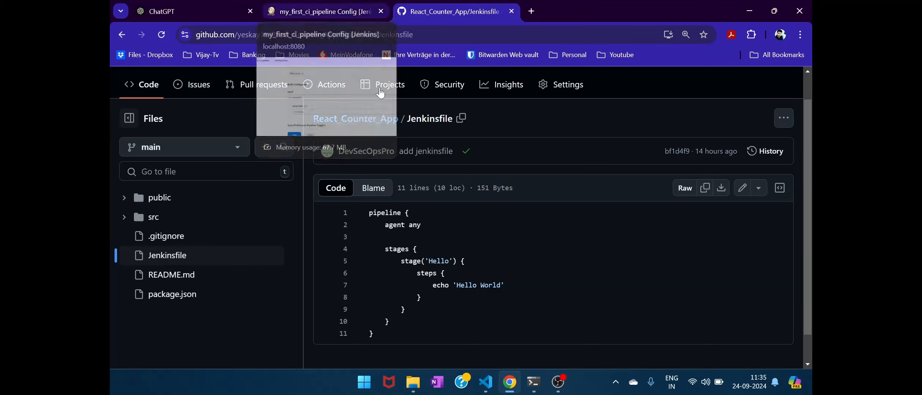
pyautogui.click(372, 119)
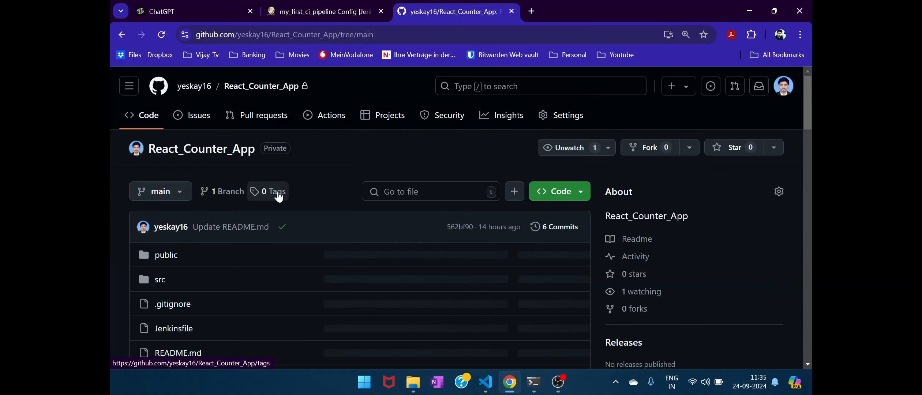
pyautogui.scroll(-2, 278, 192)
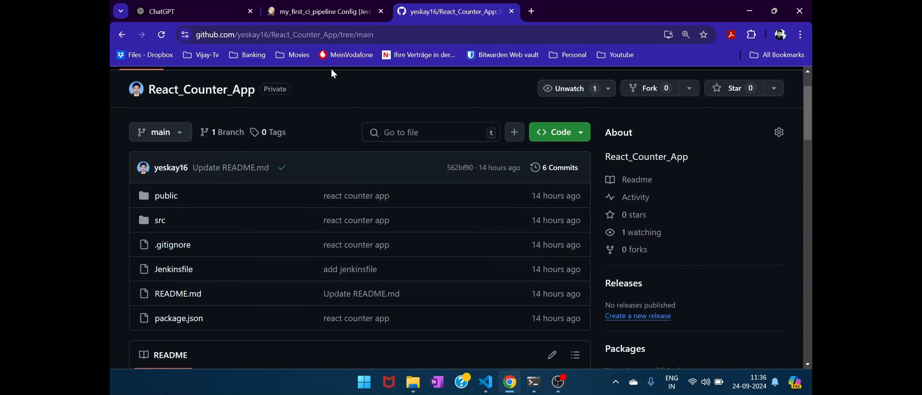
pyautogui.click(323, 12)
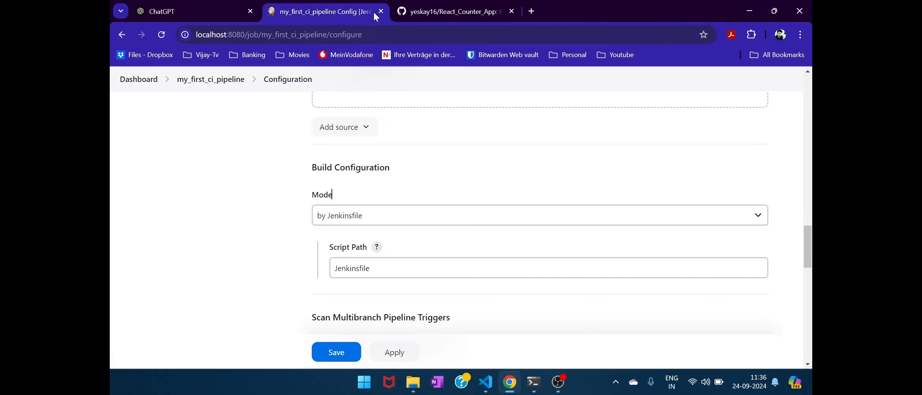
pyautogui.click(472, 12)
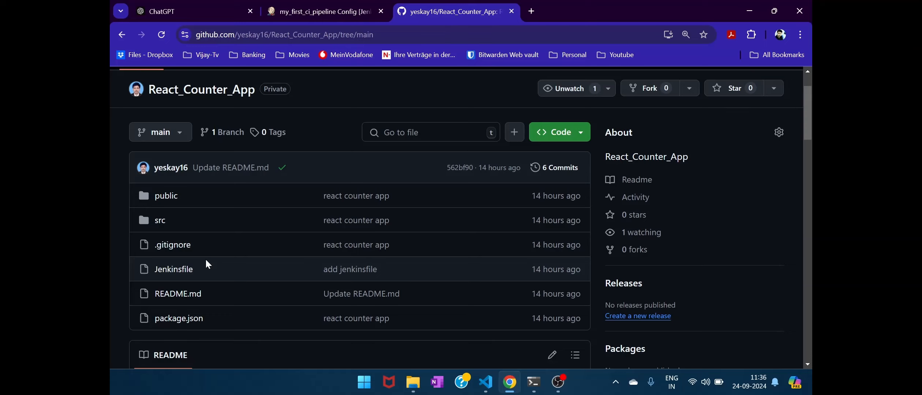
# Step: Return to the Jenkins configuration, check the Script Path and the scan triggers, and save the pipeline configuration
pyautogui.click(318, 11)
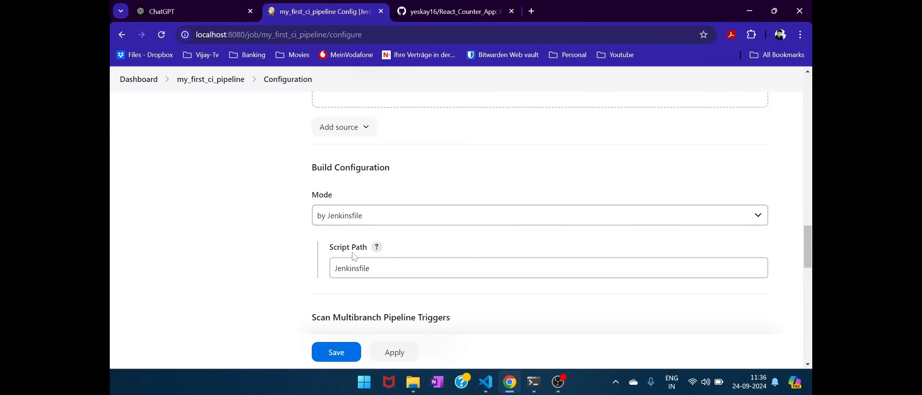
pyautogui.click(354, 267)
pyautogui.click(369, 268)
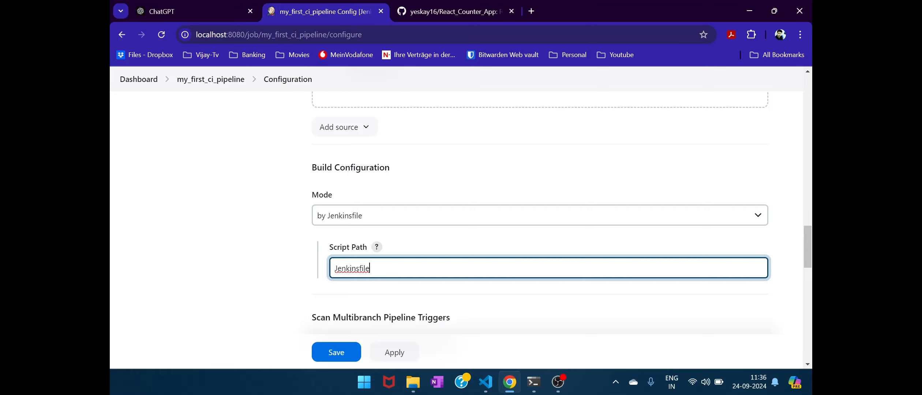
pyautogui.scroll(-5, 378, 277)
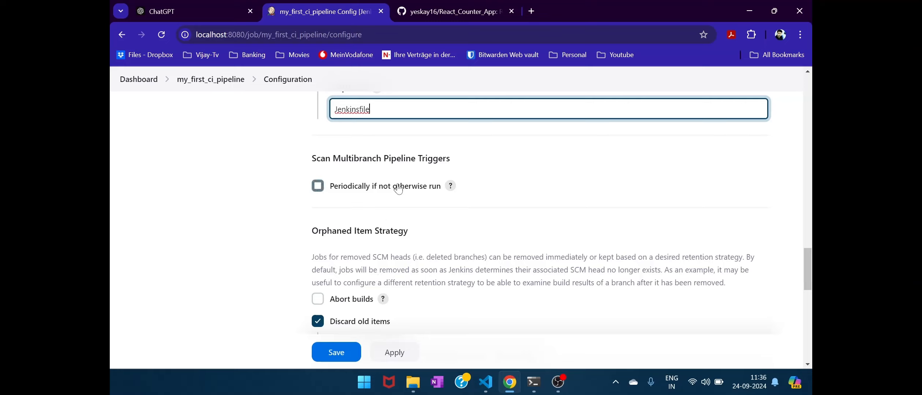
pyautogui.click(340, 355)
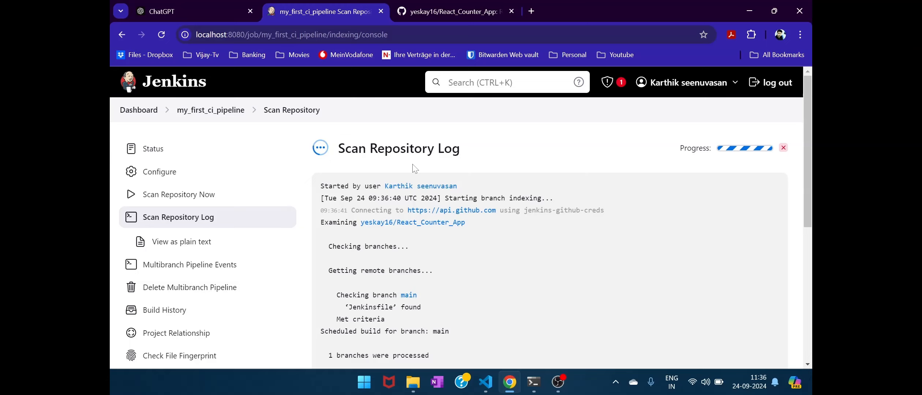
# Step: Switch between the Jenkins scan log and the React_Counter_App repository on GitHub to check the scanned branch's files
pyautogui.click(476, 12)
pyautogui.click(316, 11)
pyautogui.click(427, 13)
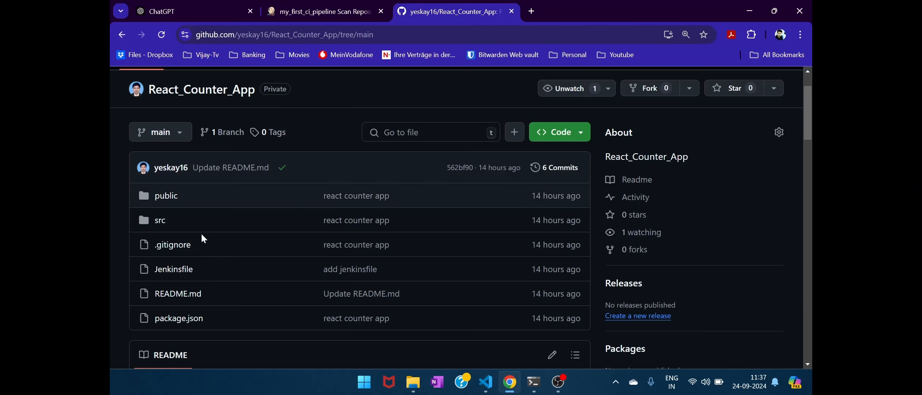
# Step: Check which branches the React_Counter_App repository has on GitHub
pyautogui.click(181, 142)
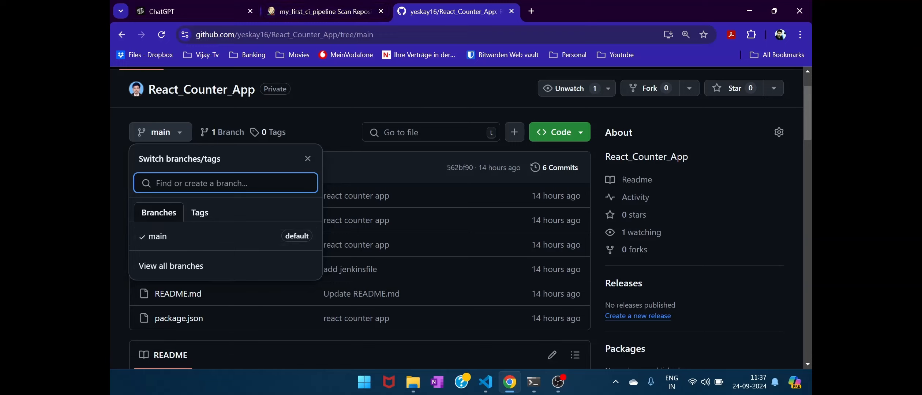
pyautogui.click(114, 203)
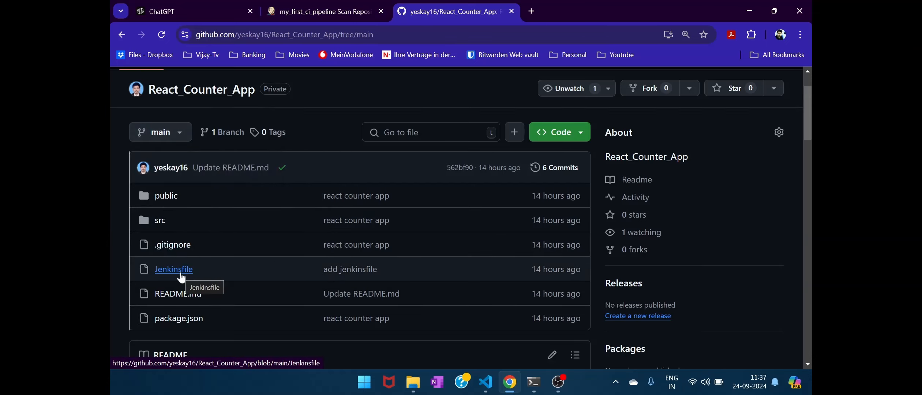
# Step: Switch to Jenkins, read the repository scan log to its end, and review the branches on the my_first_ci_pipeline status page
pyautogui.click(344, 5)
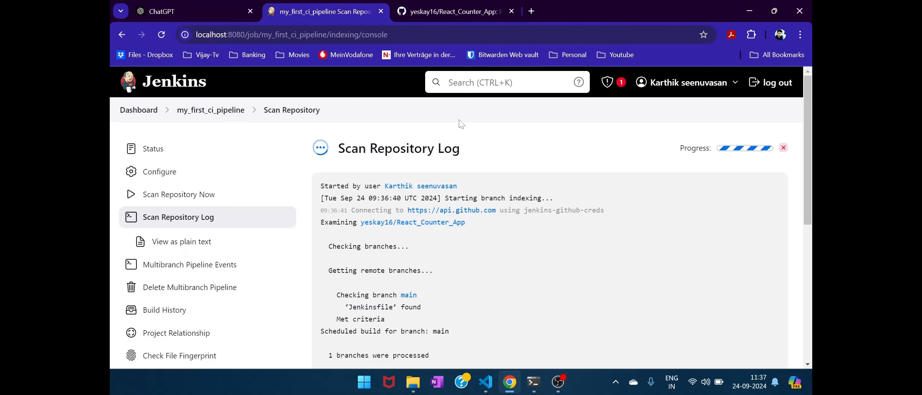
pyautogui.scroll(-2, 476, 158)
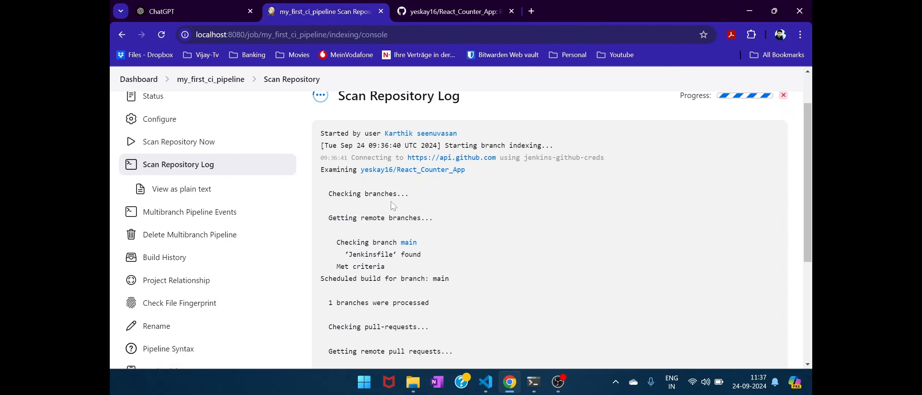
pyautogui.scroll(-1, 390, 200)
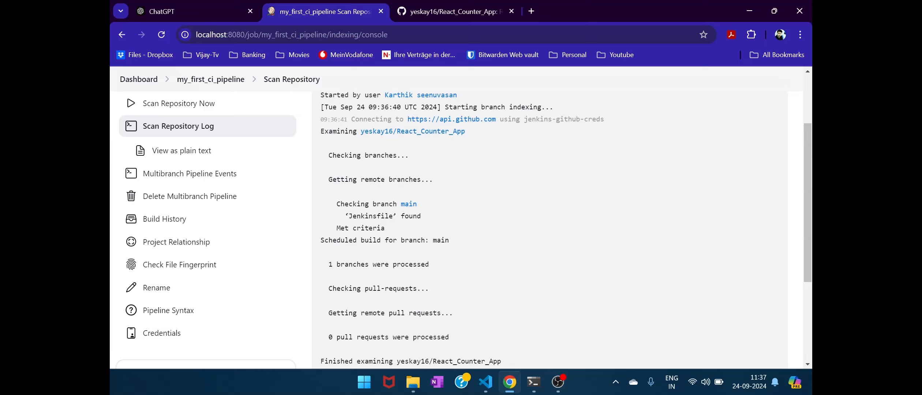
pyautogui.scroll(-1, 345, 197)
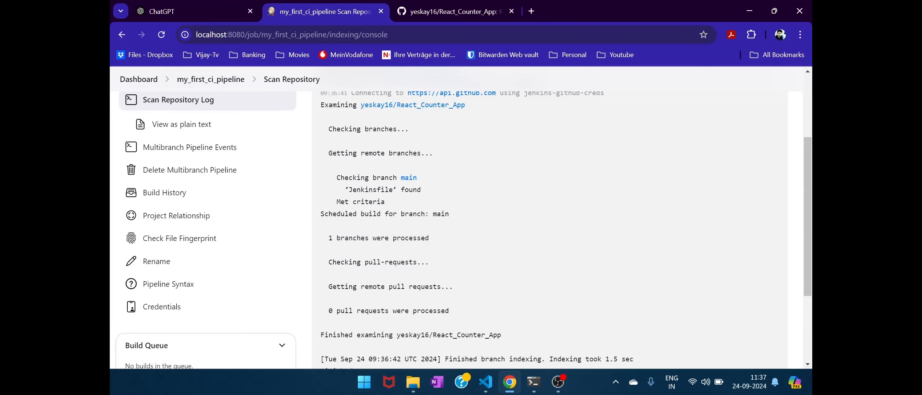
pyautogui.scroll(-3, 380, 205)
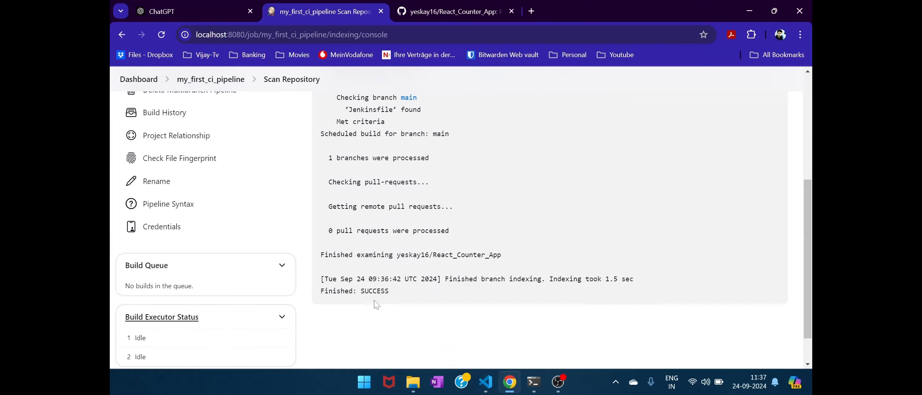
pyautogui.scroll(6, 234, 117)
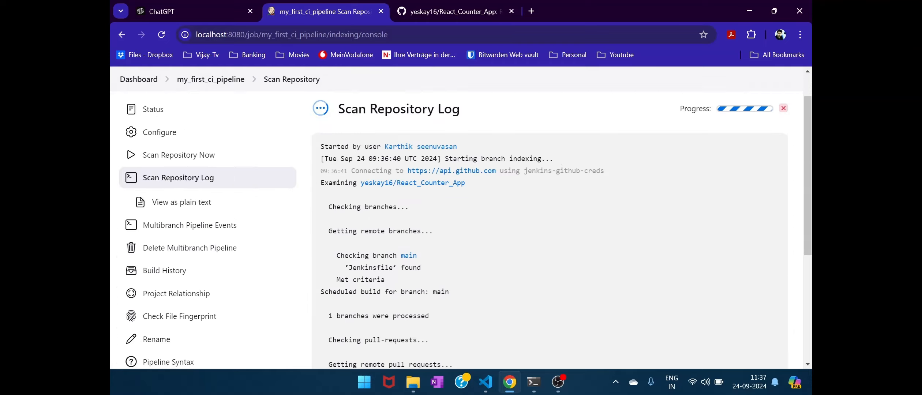
pyautogui.click(225, 110)
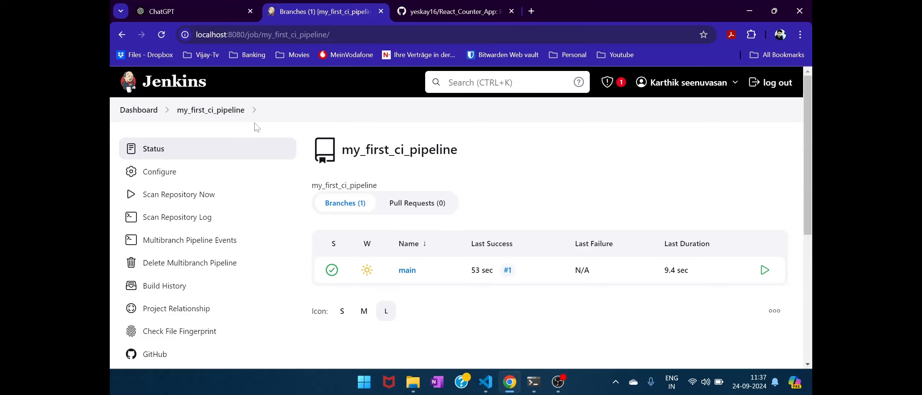
pyautogui.scroll(-2, 409, 243)
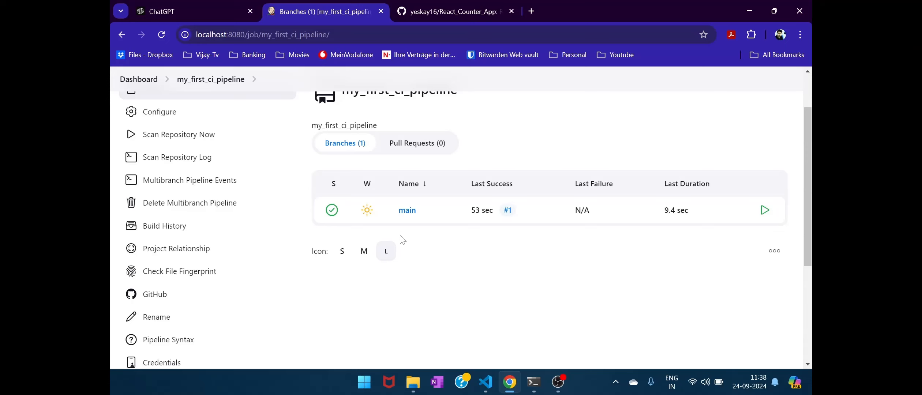
# Step: Switch to the React_Counter_App repository on GitHub and create a branch named developer from main
pyautogui.click(454, 11)
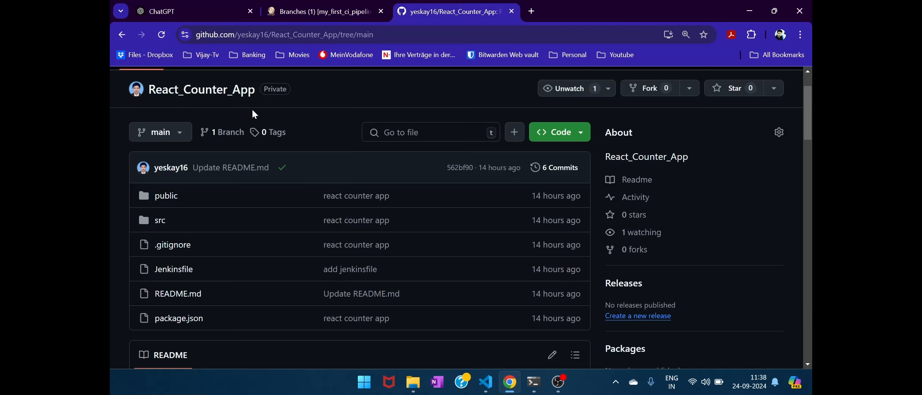
pyautogui.click(182, 133)
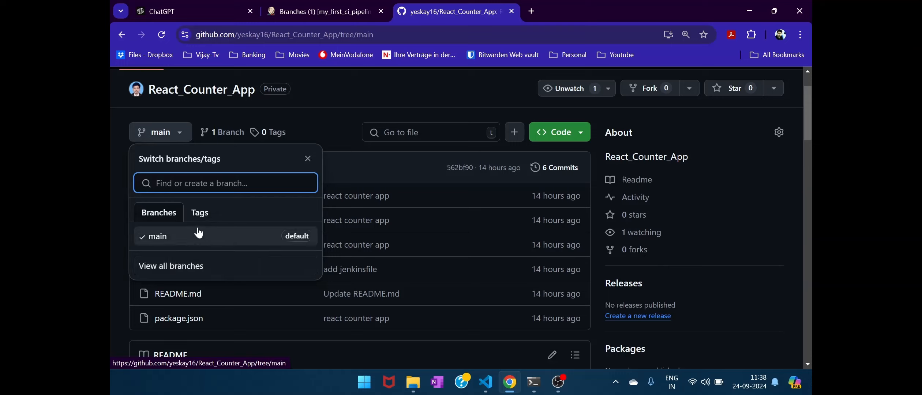
pyautogui.write('developer')
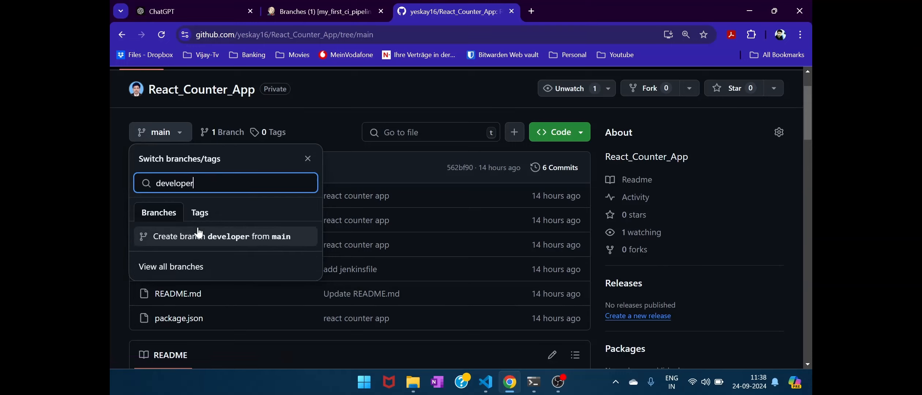
pyautogui.click(265, 237)
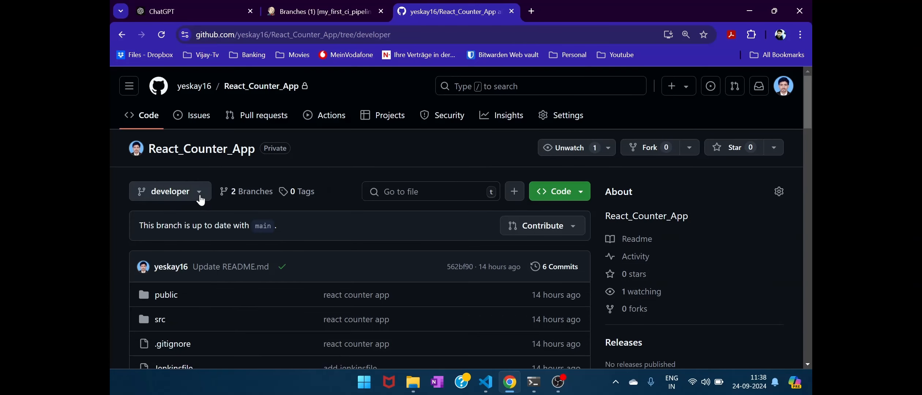
pyautogui.click(200, 198)
pyautogui.write('release')
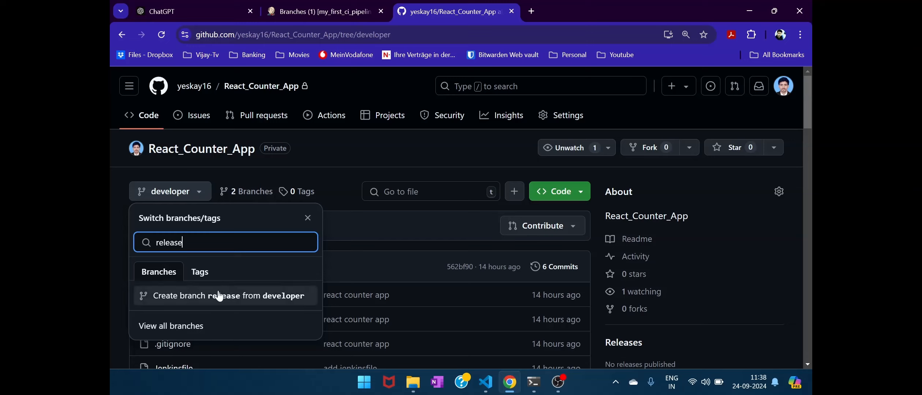
pyautogui.press('BackSpace')
pyautogui.press('BackSpace')
pyautogui.press('BackSpace')
pyautogui.press('BackSpace')
pyautogui.press('BackSpace')
pyautogui.press('BackSpace')
pyautogui.press('BackSpace')
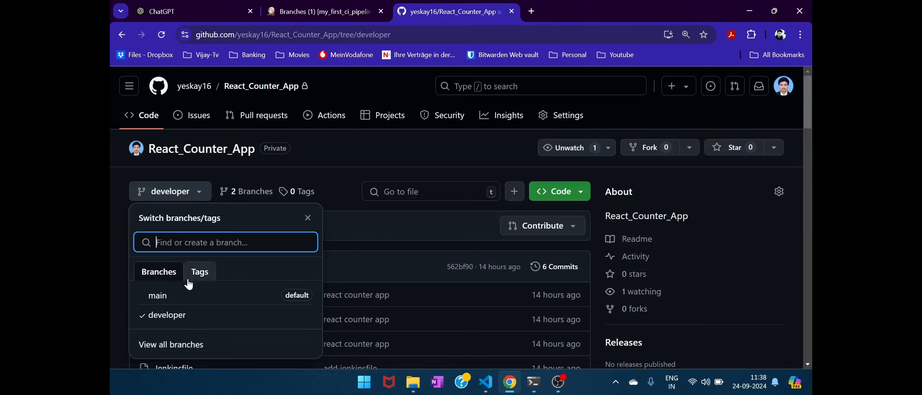
# Step: Switch the repository to the main branch, create a branch named release from it, and check the branch list
pyautogui.click(177, 296)
pyautogui.click(188, 198)
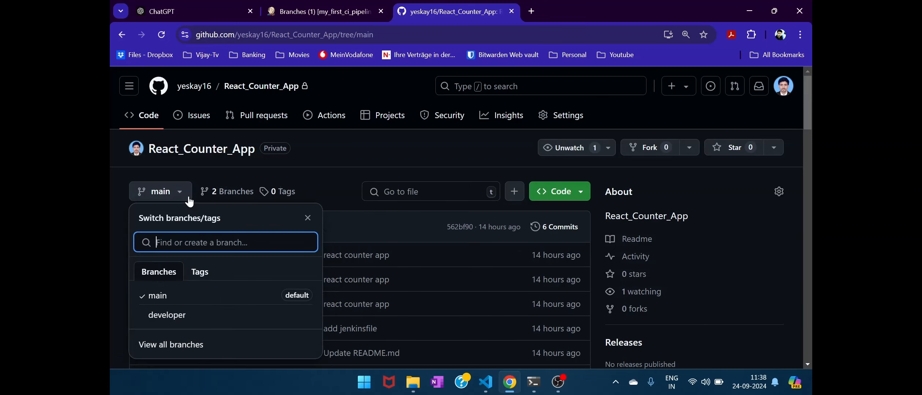
pyautogui.write('release')
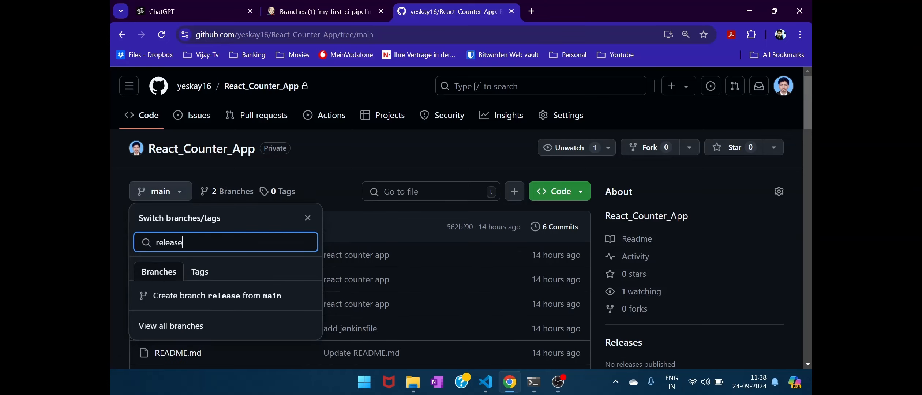
pyautogui.click(210, 296)
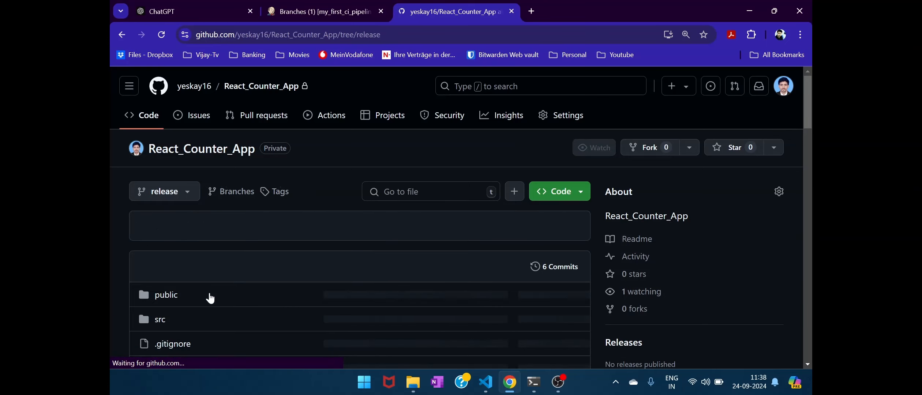
pyautogui.click(186, 195)
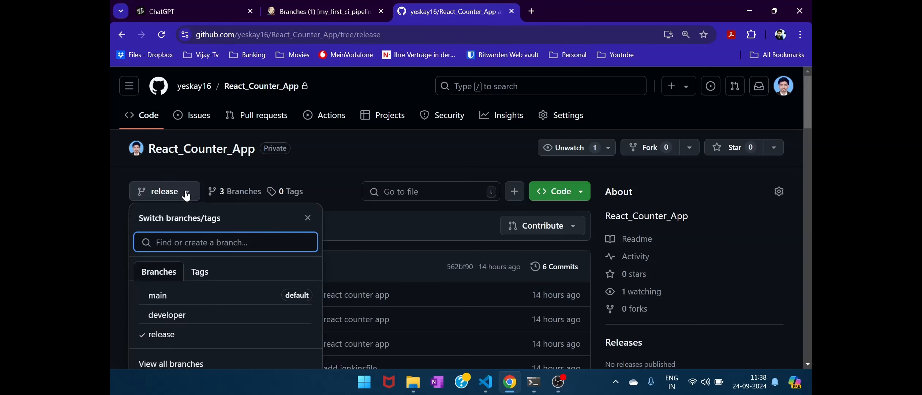
# Step: Return to my_first_ci_pipeline in Jenkins, scan the repository again and refresh the branch overview
pyautogui.click(303, 14)
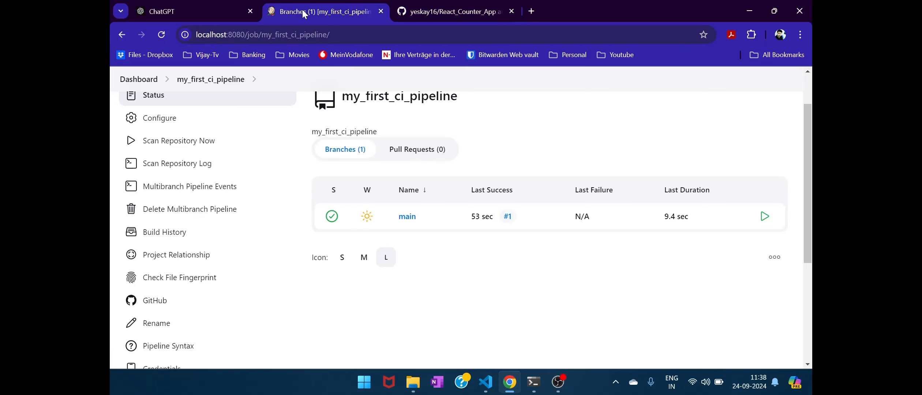
pyautogui.scroll(2, 281, 274)
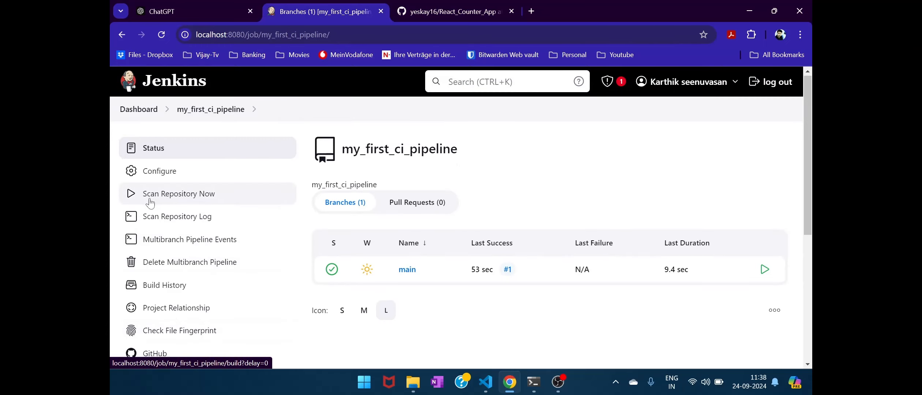
pyautogui.click(206, 203)
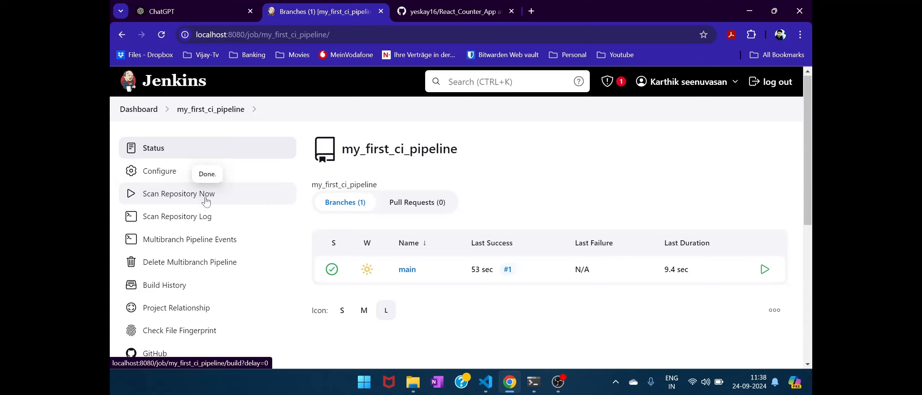
pyautogui.click(160, 35)
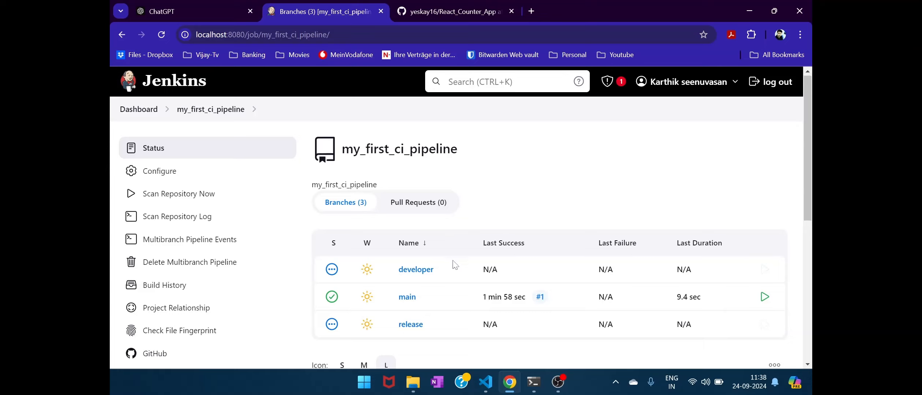
# Step: Open the console output of the main branch's build #1, read it through, and return to the main branch page
pyautogui.click(407, 299)
pyautogui.scroll(-2, 409, 305)
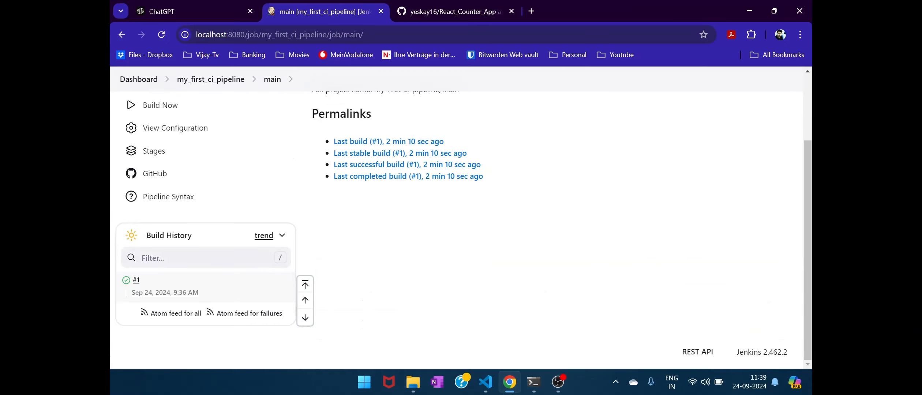
pyautogui.click(125, 283)
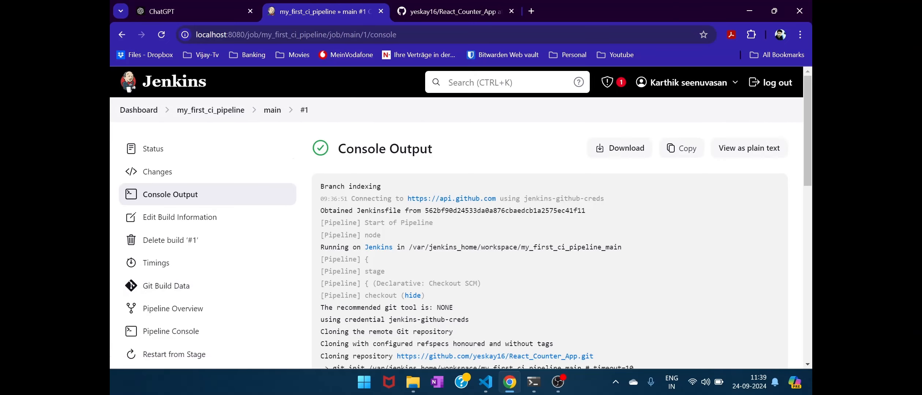
pyautogui.scroll(-15, 124, 284)
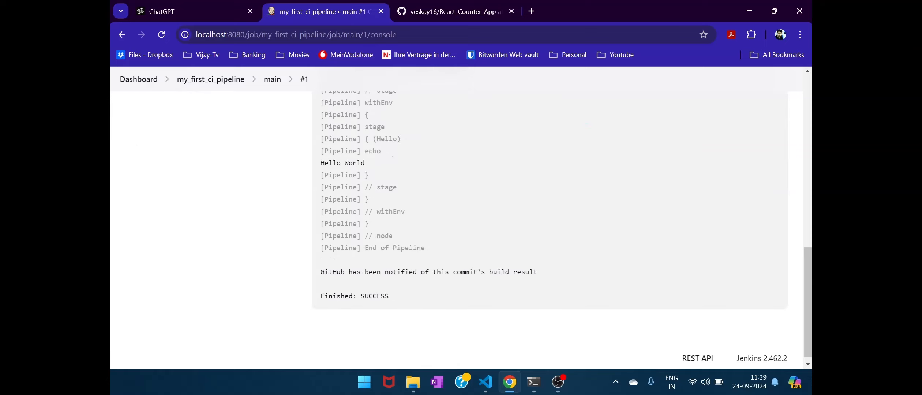
pyautogui.scroll(1, 346, 298)
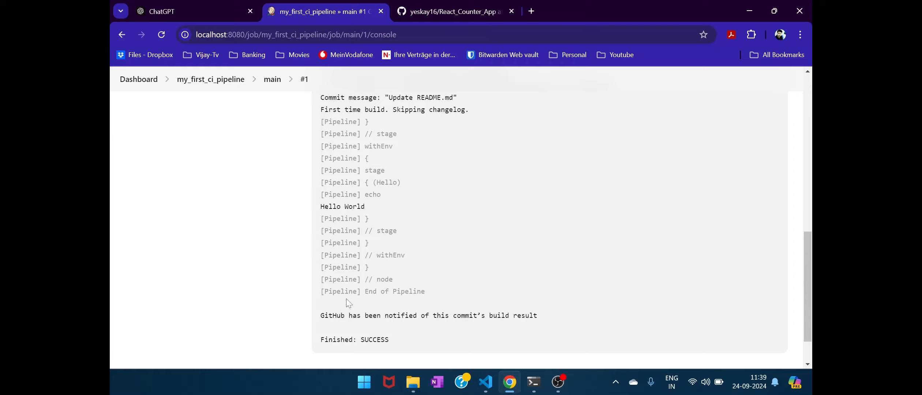
pyautogui.scroll(8, 533, 268)
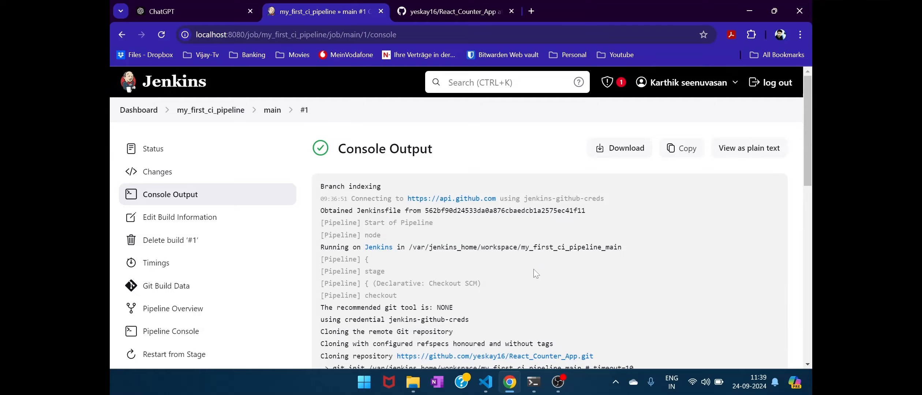
pyautogui.scroll(-1, 533, 269)
pyautogui.scroll(1, 533, 269)
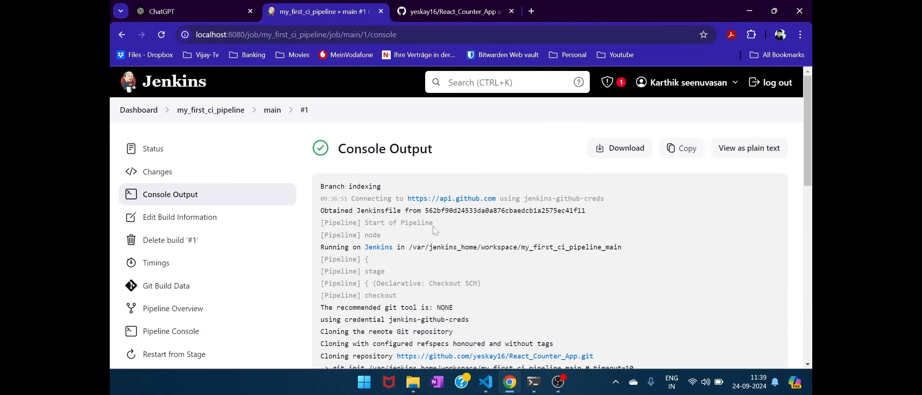
pyautogui.click(273, 111)
# Step: Switch to GitHub, add one more period to the README.md heading on the release branch, and commit the change
pyautogui.click(448, 8)
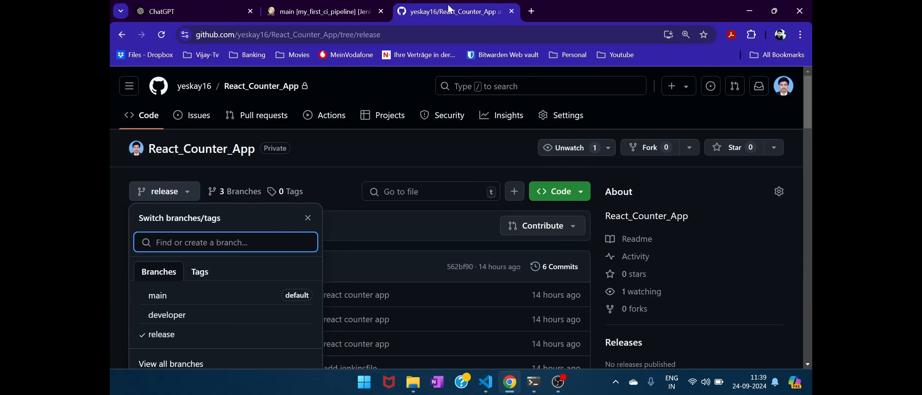
pyautogui.click(758, 236)
pyautogui.scroll(-2, 361, 274)
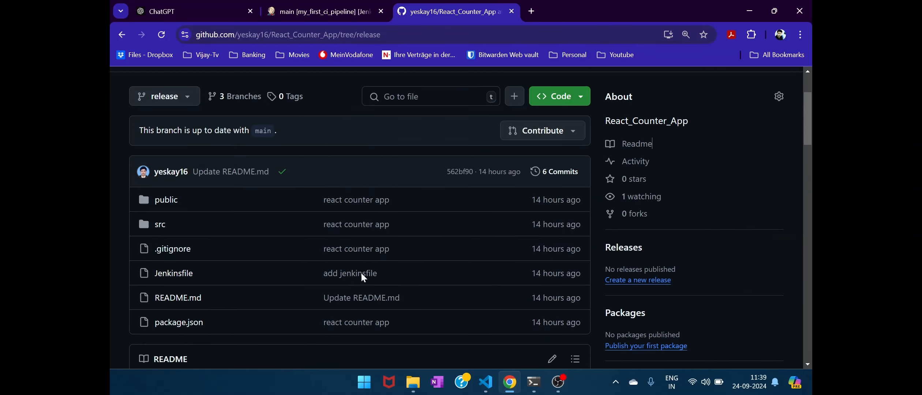
pyautogui.scroll(-1, 362, 277)
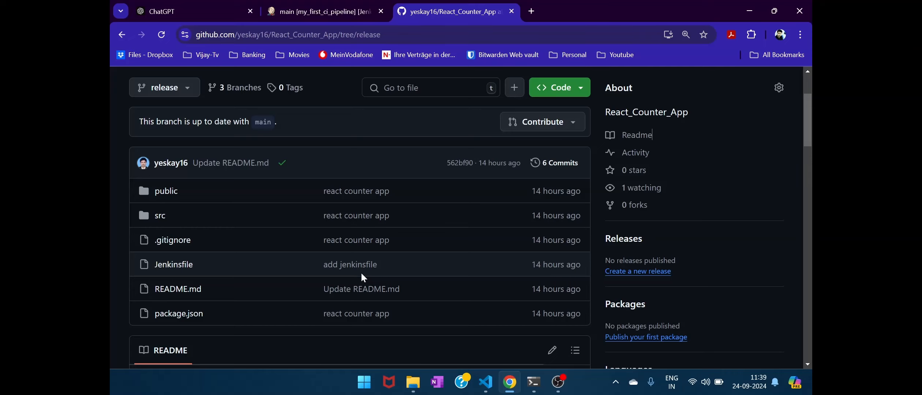
pyautogui.click(190, 296)
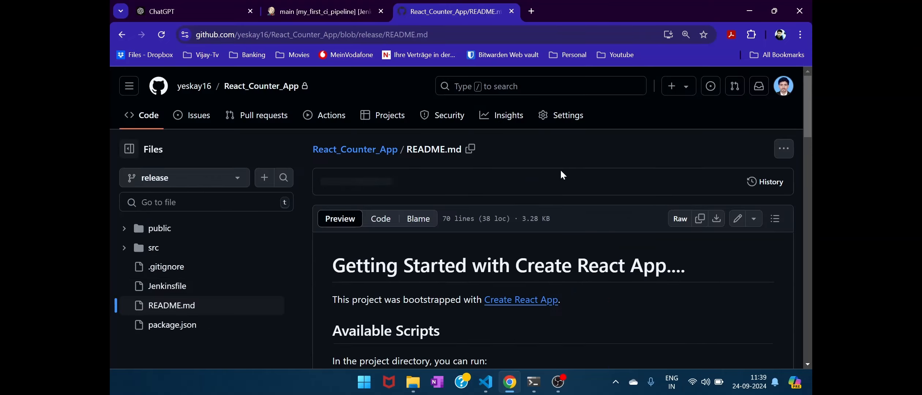
pyautogui.click(738, 219)
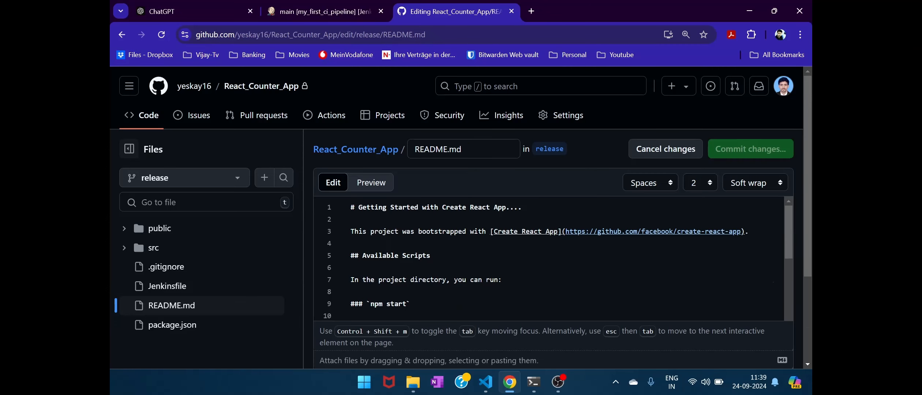
pyautogui.write('.')
pyautogui.scroll(-1, 549, 264)
pyautogui.scroll(1, 549, 264)
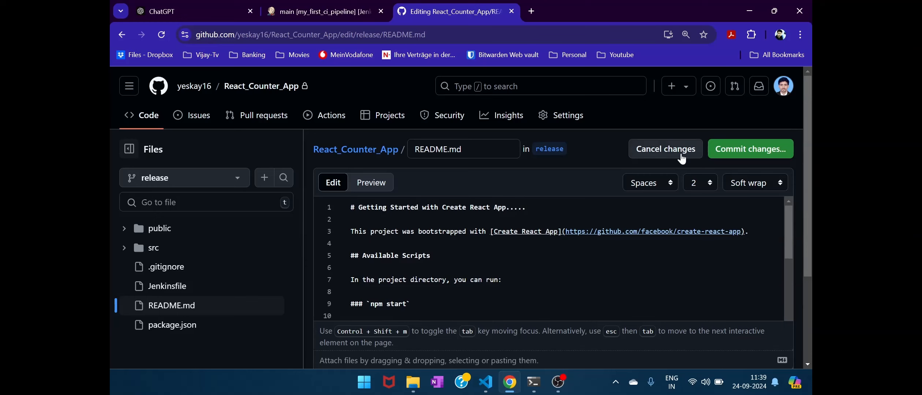
pyautogui.click(712, 150)
pyautogui.click(545, 331)
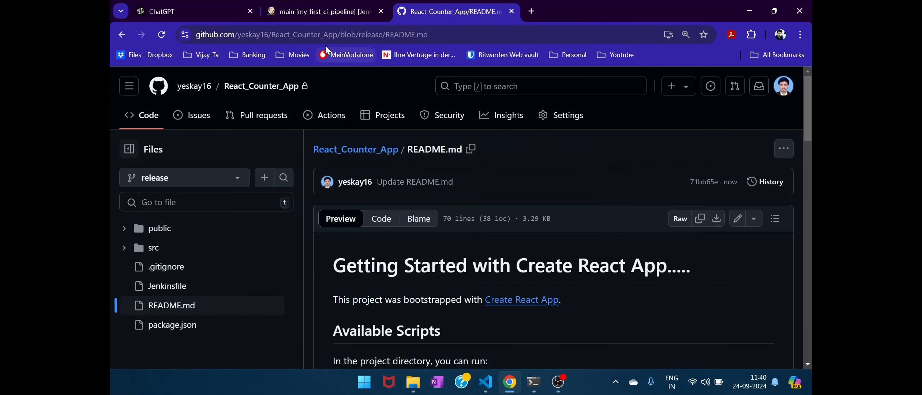
# Step: Return to Jenkins and examine the main branch's status page, permalinks and build history for new builds
pyautogui.click(310, 10)
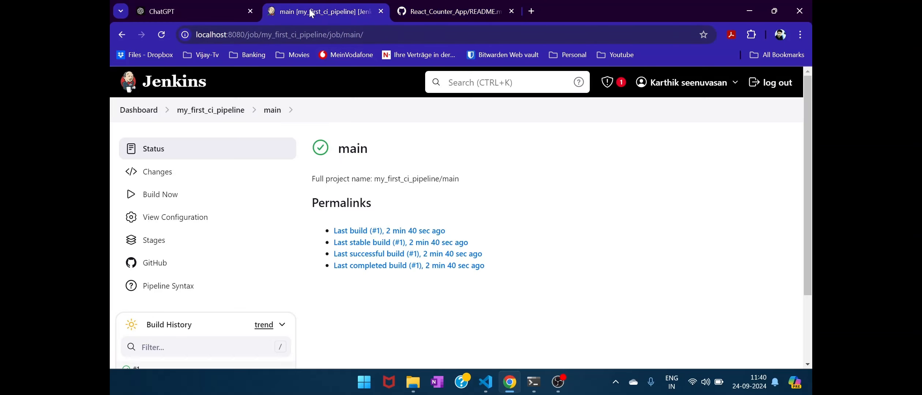
pyautogui.scroll(-2, 383, 239)
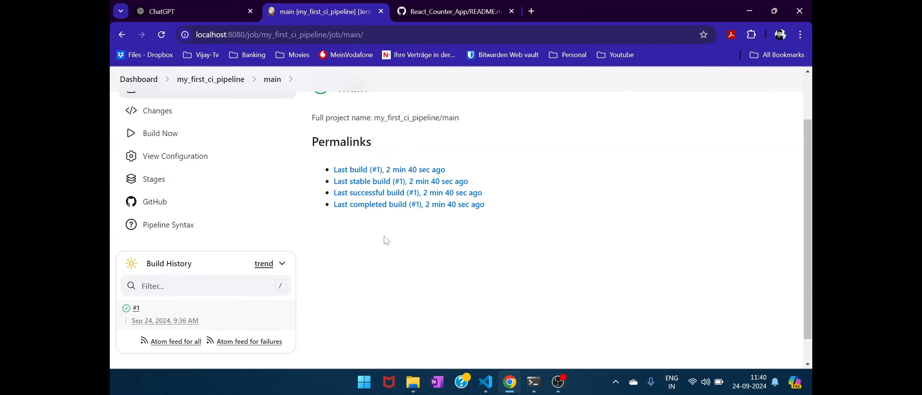
pyautogui.scroll(2, 386, 240)
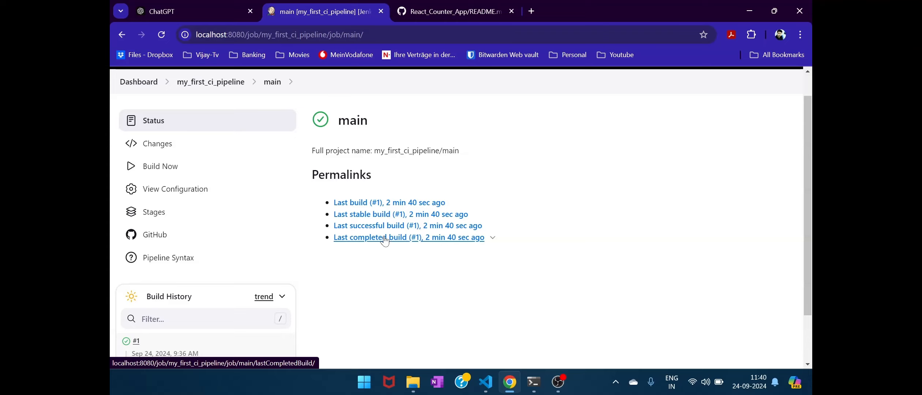
pyautogui.scroll(-2, 384, 241)
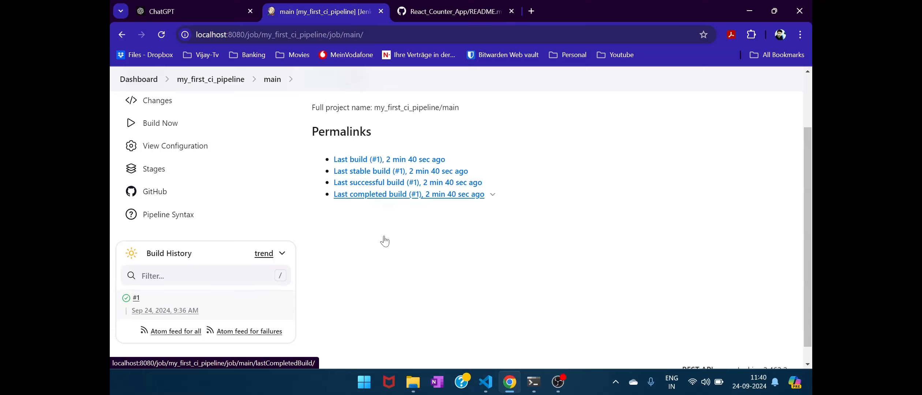
pyautogui.scroll(2, 385, 240)
pyautogui.scroll(-2, 385, 240)
pyautogui.scroll(2, 384, 240)
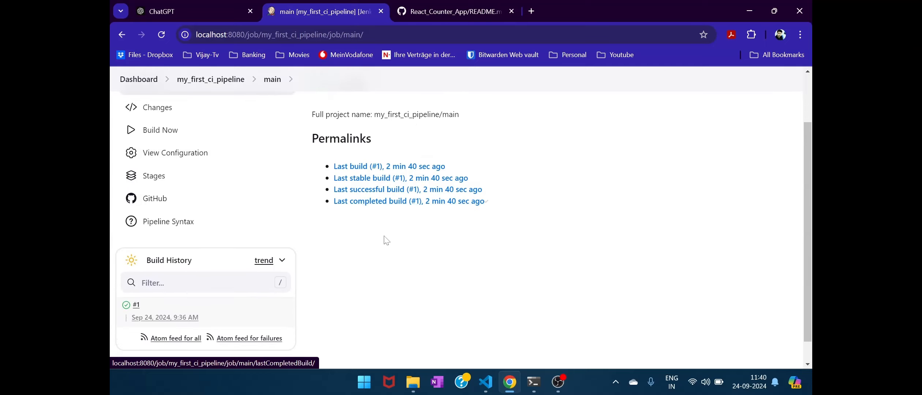
pyautogui.scroll(-1, 386, 240)
pyautogui.scroll(1, 386, 241)
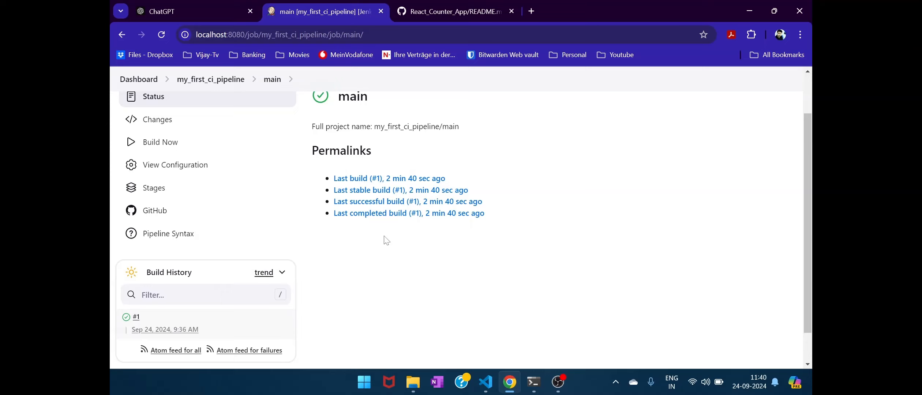
pyautogui.scroll(-1, 386, 241)
pyautogui.scroll(2, 387, 241)
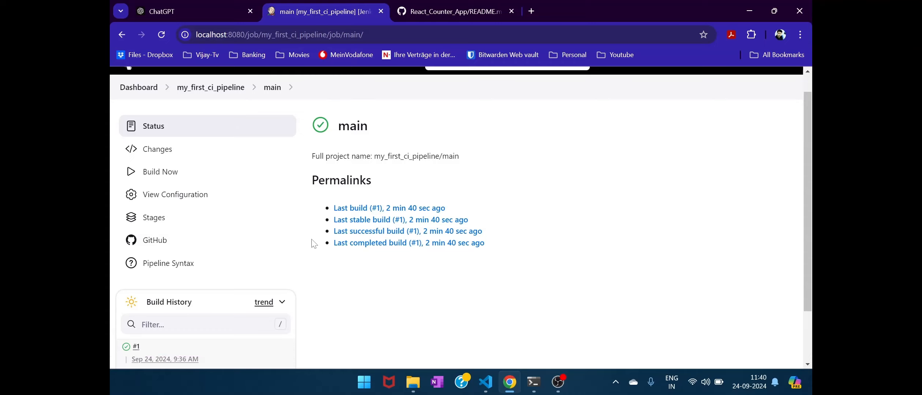
# Step: Configure my_first_ci_pipeline to scan the repository periodically if not otherwise run, with a 1 minute interval, and save
pyautogui.click(224, 87)
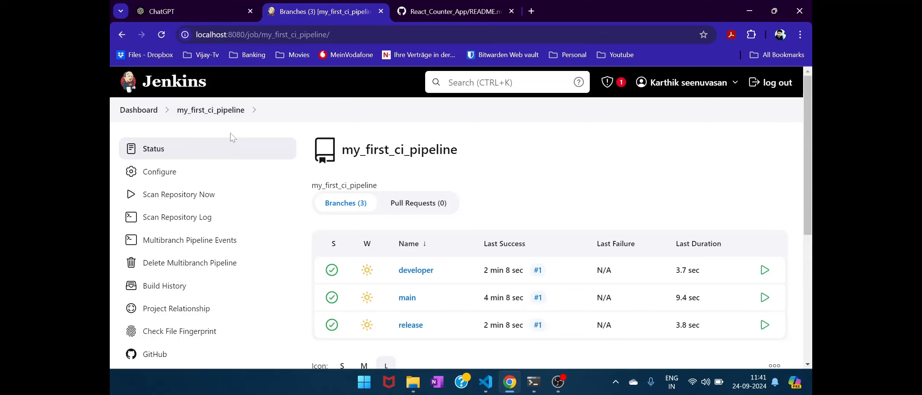
pyautogui.click(178, 174)
pyautogui.scroll(-6, 426, 227)
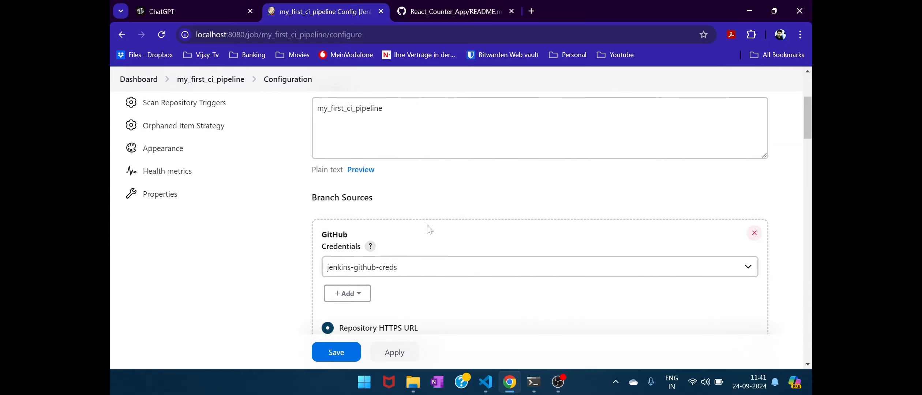
pyautogui.scroll(-12, 427, 229)
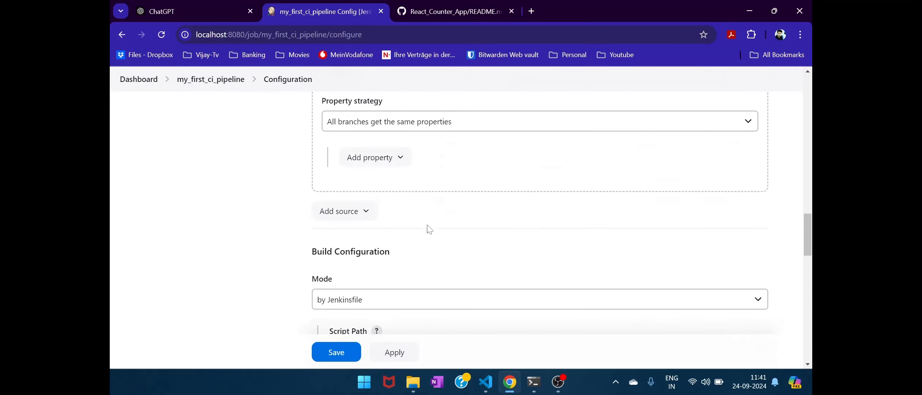
pyautogui.scroll(-4, 430, 229)
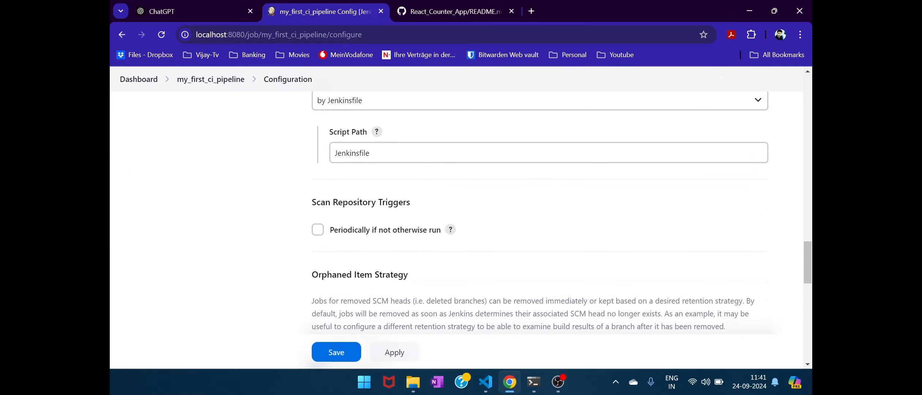
pyautogui.click(317, 230)
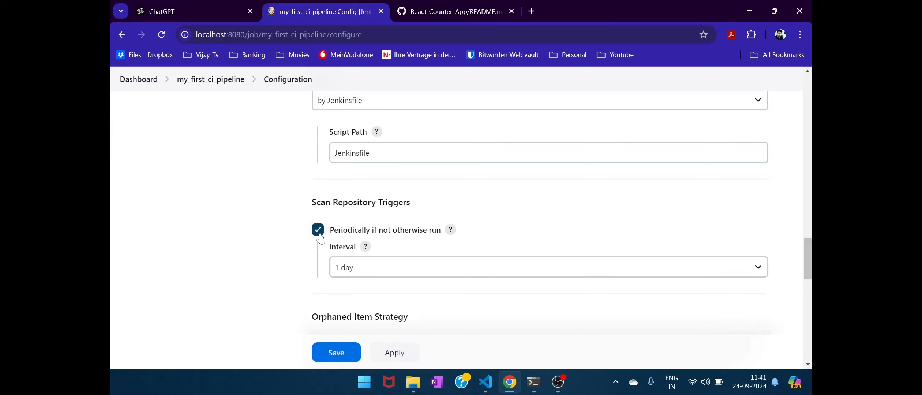
pyautogui.click(379, 266)
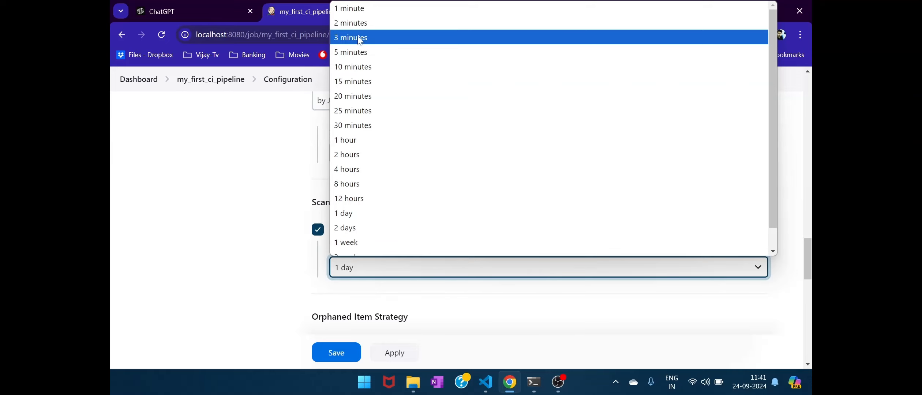
pyautogui.click(363, 8)
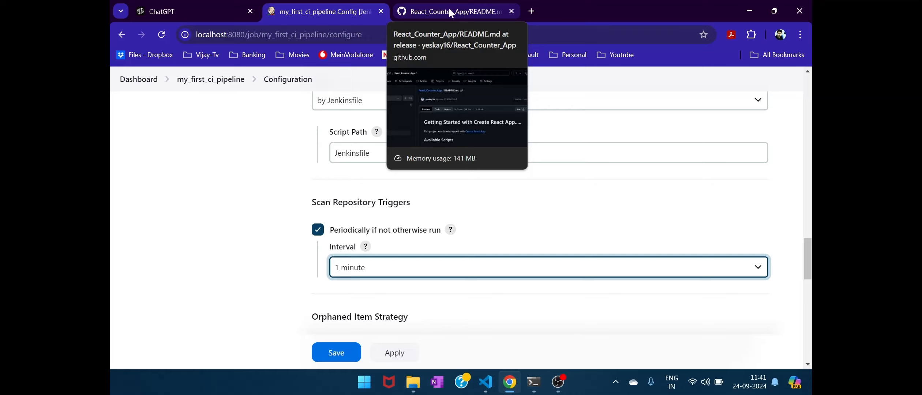
pyautogui.click(336, 352)
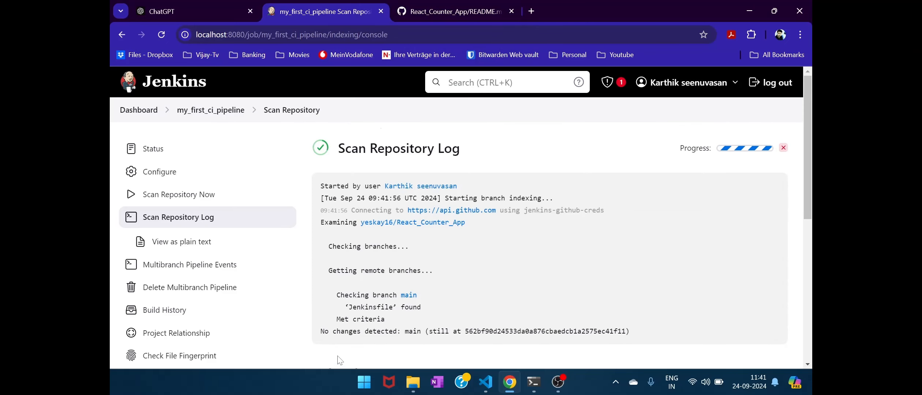
# Step: Open the main branch from the my_first_ci_pipeline overview and inspect its build history
pyautogui.click(203, 109)
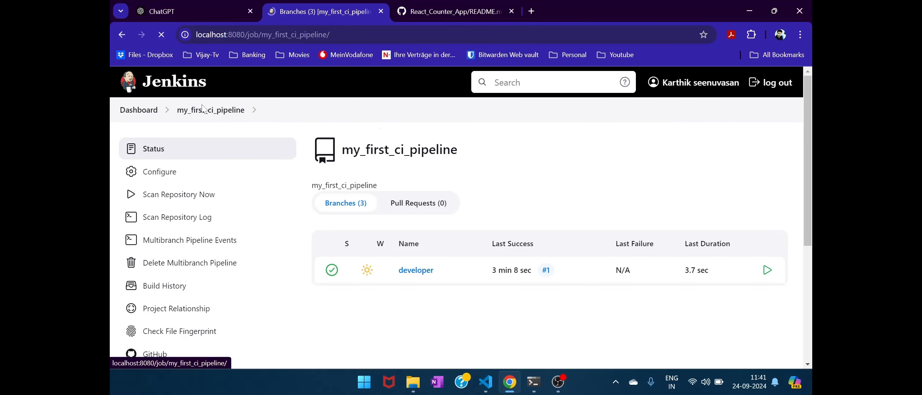
pyautogui.click(406, 298)
pyautogui.scroll(-1, 406, 300)
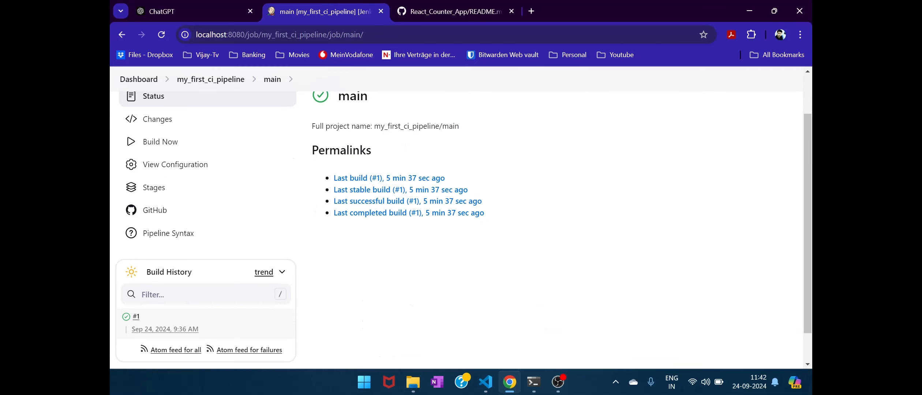
# Step: Switch to GitHub and check the latest commit on the main branch of React_Counter_App
pyautogui.click(454, 11)
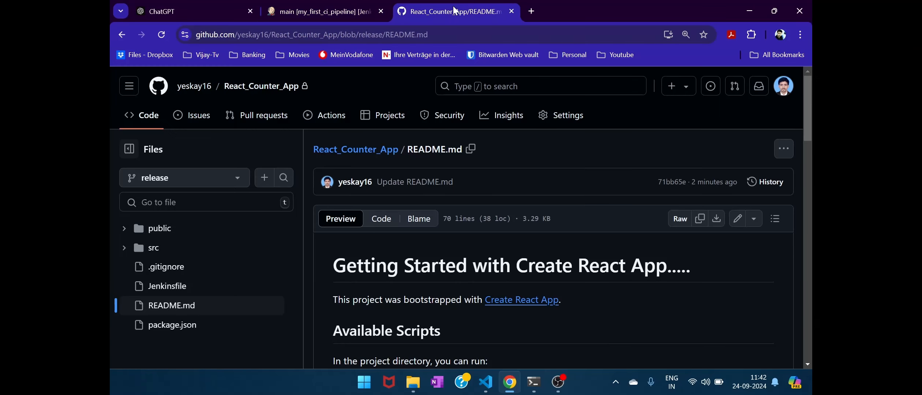
pyautogui.click(257, 90)
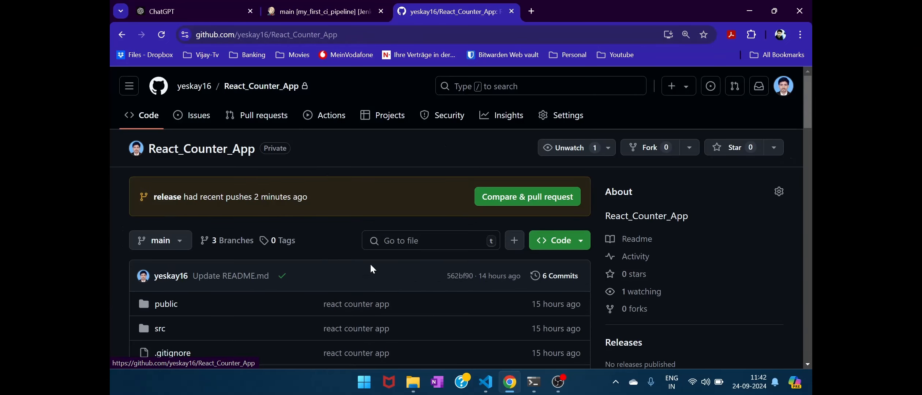
pyautogui.scroll(-1, 370, 265)
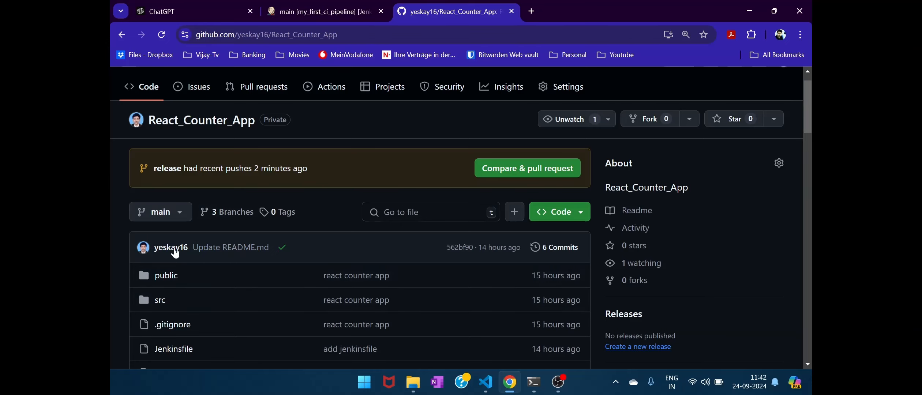
# Step: Return to my_first_ci_pipeline in Jenkins, open the release branch and inspect its build history
pyautogui.click(332, 8)
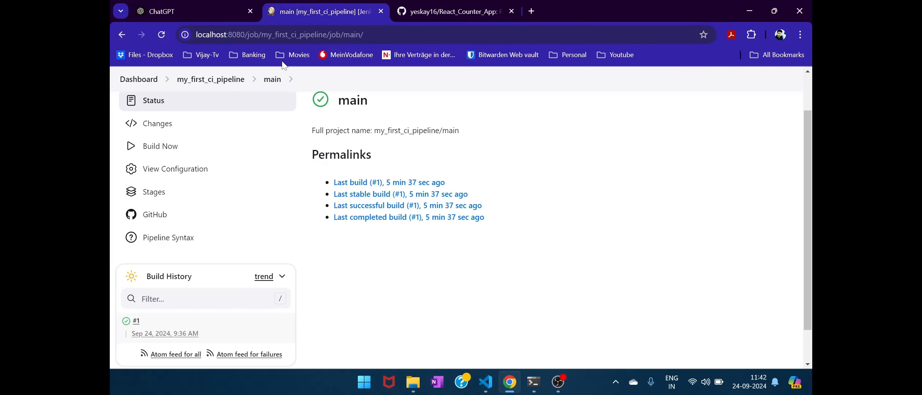
pyautogui.scroll(1, 219, 110)
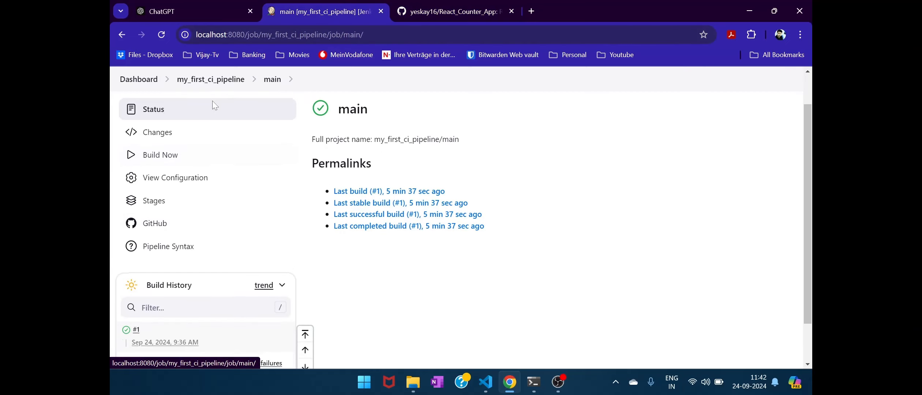
pyautogui.click(228, 86)
pyautogui.scroll(-1, 409, 283)
pyautogui.click(412, 285)
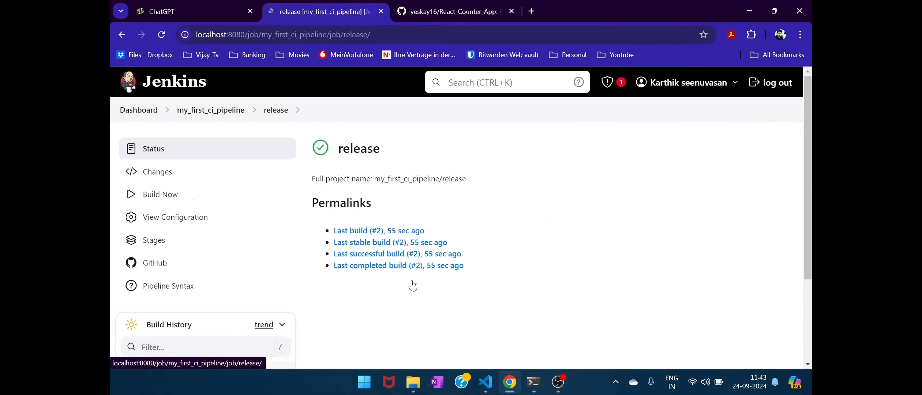
pyautogui.scroll(-3, 413, 285)
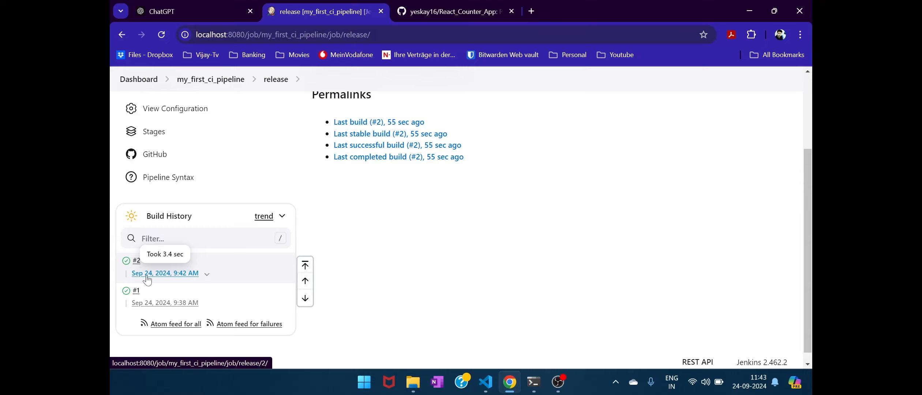
# Step: Glance at the GitHub repository again, return to my_first_ci_pipeline in Jenkins and recheck the main branch's build history
pyautogui.click(443, 14)
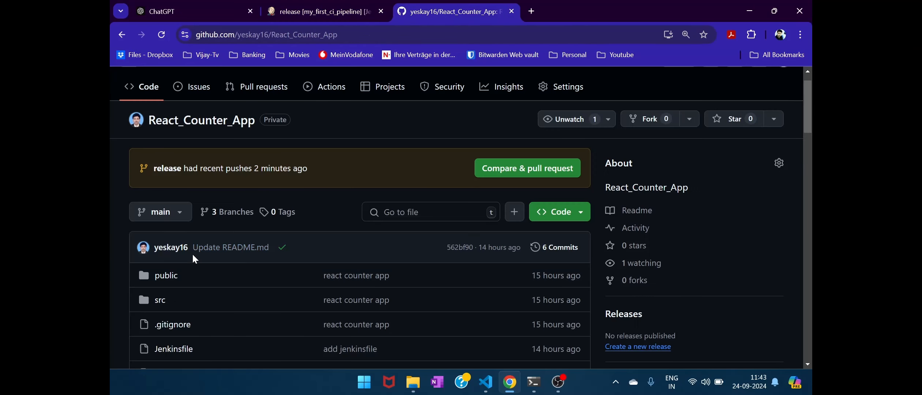
pyautogui.click(314, 11)
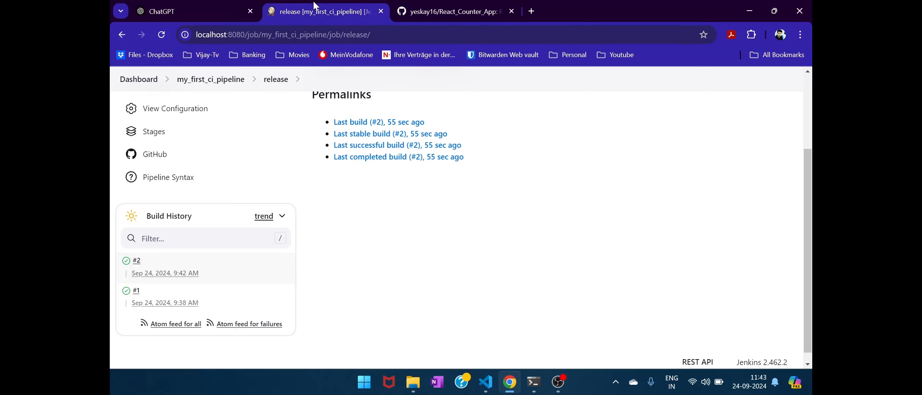
pyautogui.scroll(2, 255, 149)
pyautogui.click(222, 111)
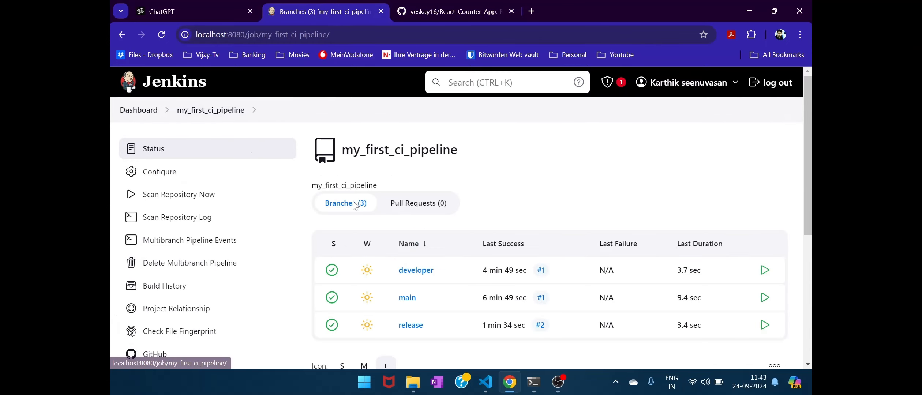
pyautogui.click(407, 297)
pyautogui.scroll(-3, 306, 307)
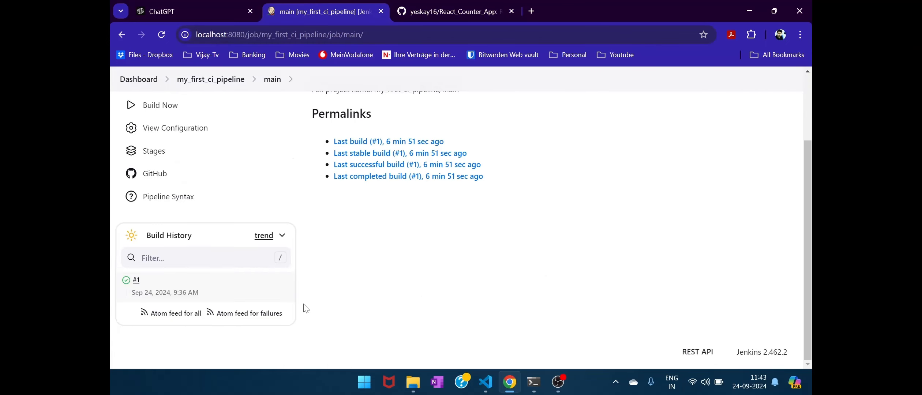
# Step: Switch to GitHub, add a period to the title heading of React_Counter_App's README.md and commit it directly to main as "Update README.md"
pyautogui.click(437, 11)
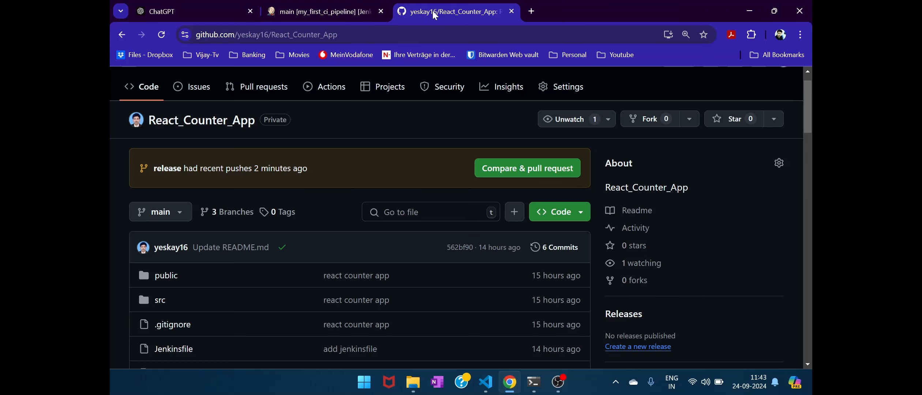
pyautogui.scroll(-2, 226, 212)
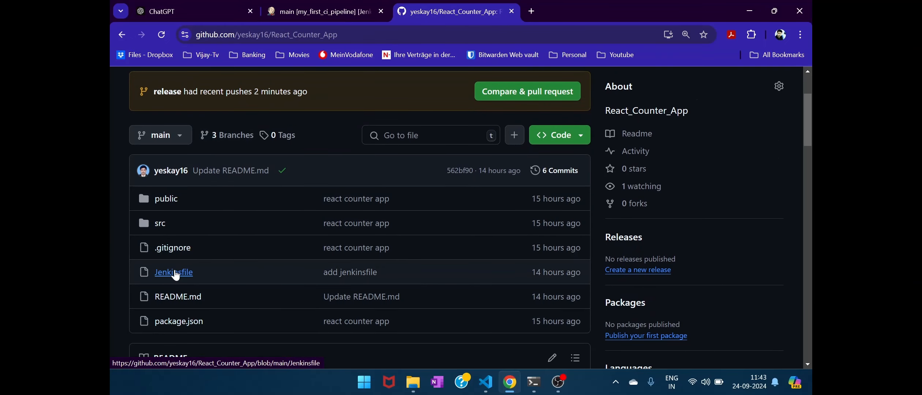
pyautogui.click(180, 302)
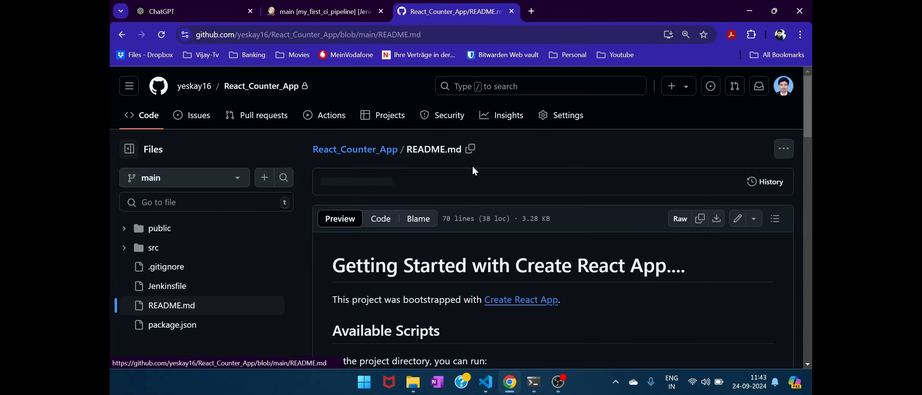
pyautogui.click(737, 218)
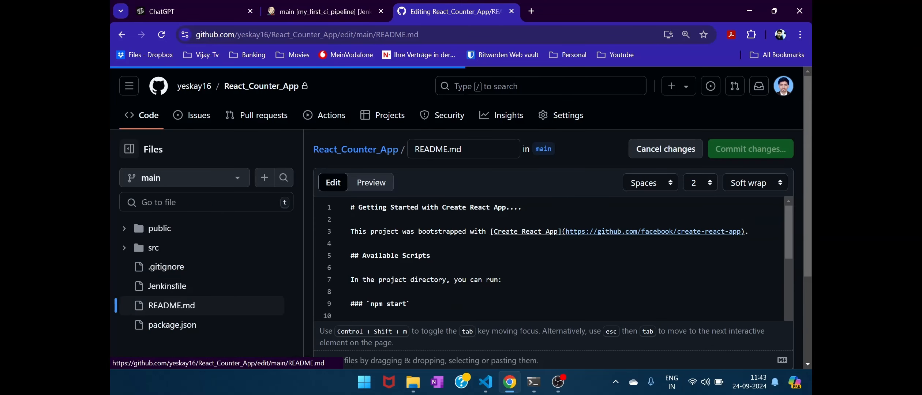
pyautogui.write('.')
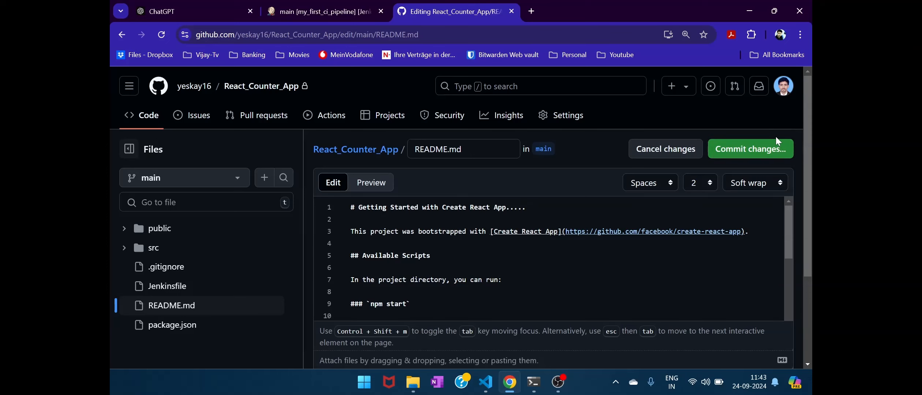
pyautogui.click(766, 146)
pyautogui.click(581, 330)
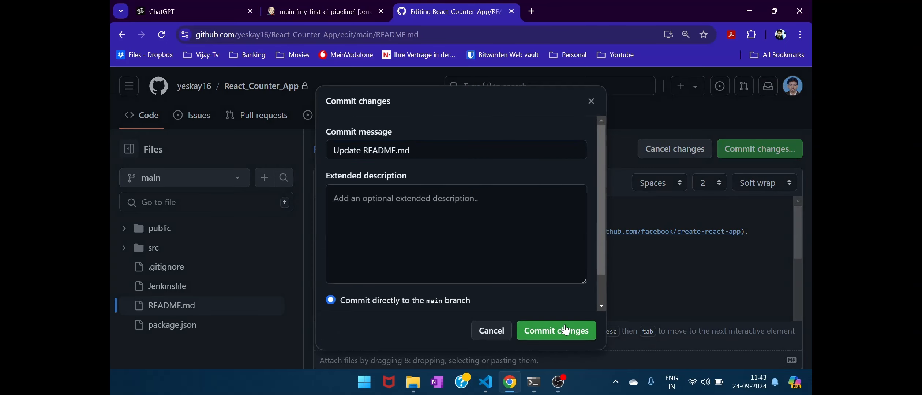
# Step: Switch to Jenkins, review the console output of the main branch's build #2, and return to the my_first_ci_pipeline overview
pyautogui.click(319, 12)
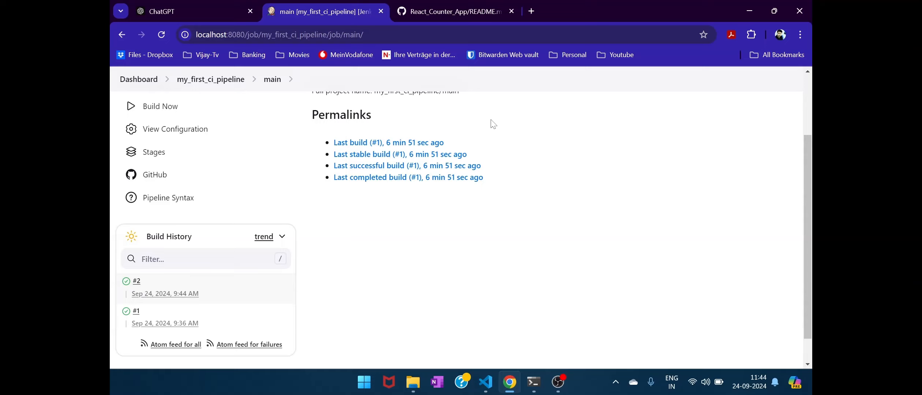
pyautogui.click(127, 281)
pyautogui.scroll(-10, 428, 271)
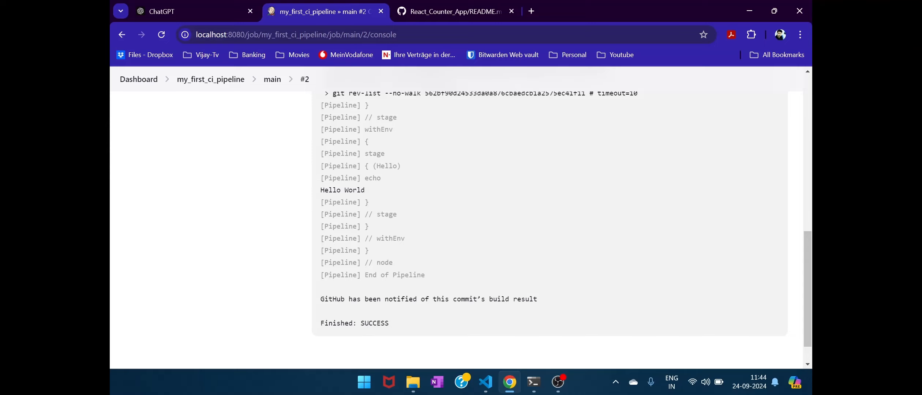
pyautogui.scroll(15, 370, 331)
pyautogui.click(272, 111)
pyautogui.click(214, 112)
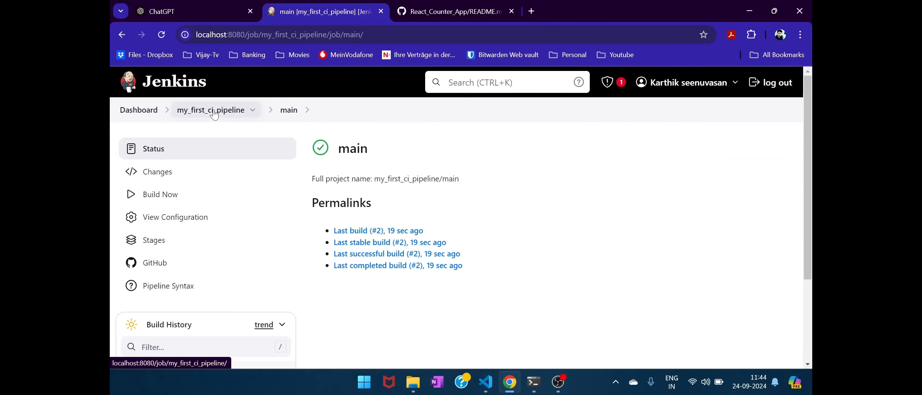